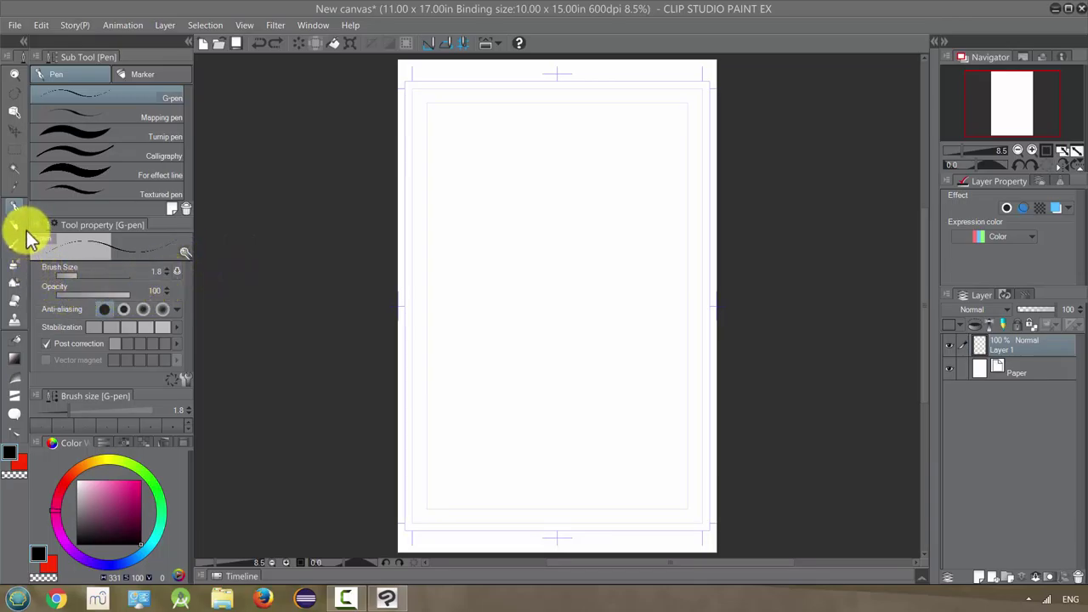
# - Set the G-pen brush size to 6.9 on the blank page
pyautogui.click(79, 272)
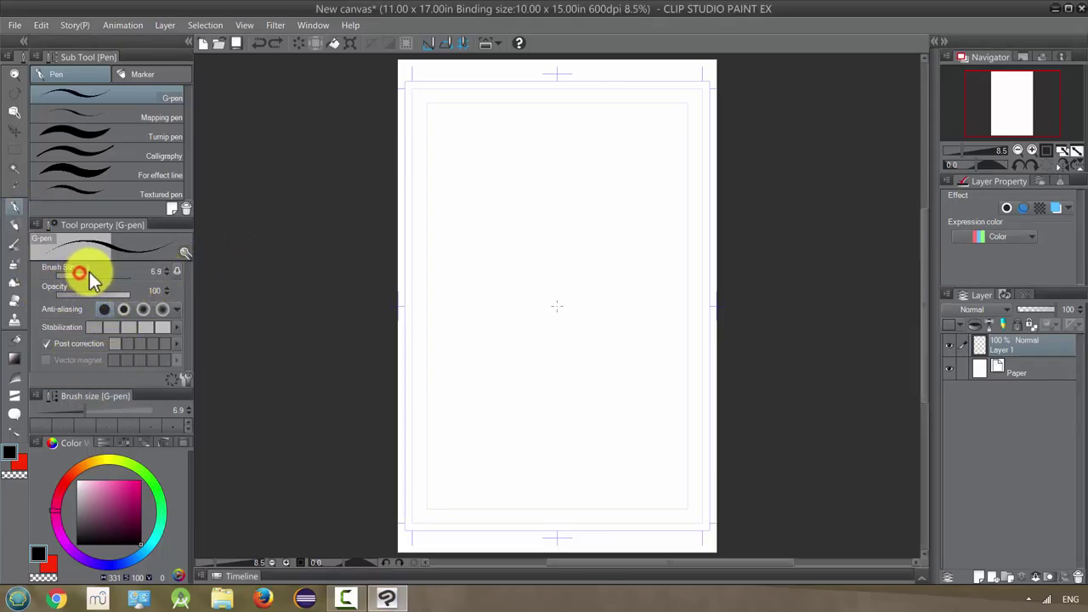
pyautogui.click(14, 395)
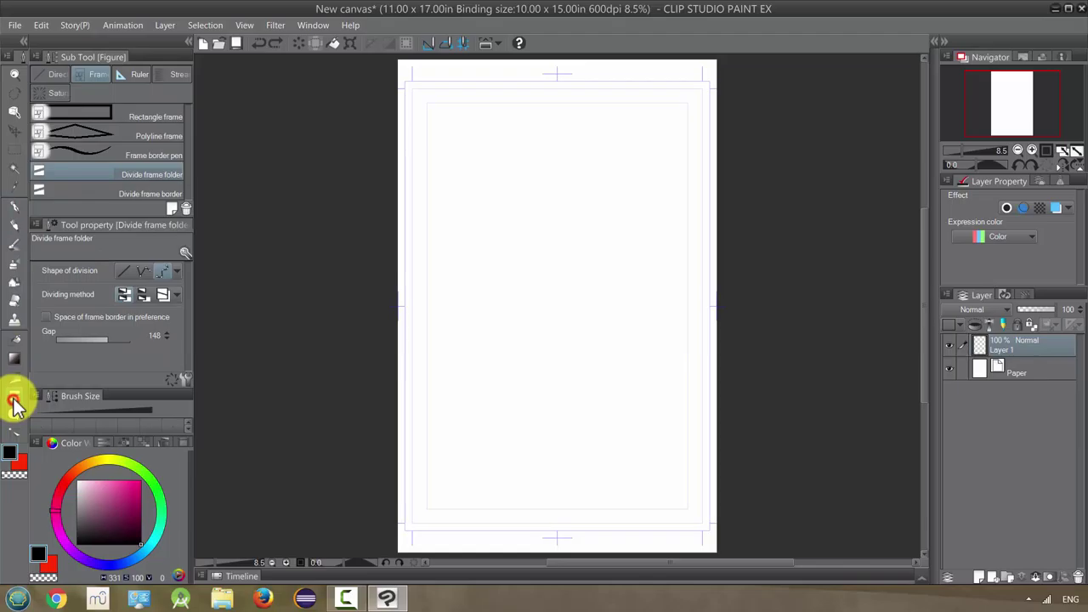
# - Draw a black ellipse circle mid-page, switch the colour to hot pink, and add a raster layer
pyautogui.click(55, 77)
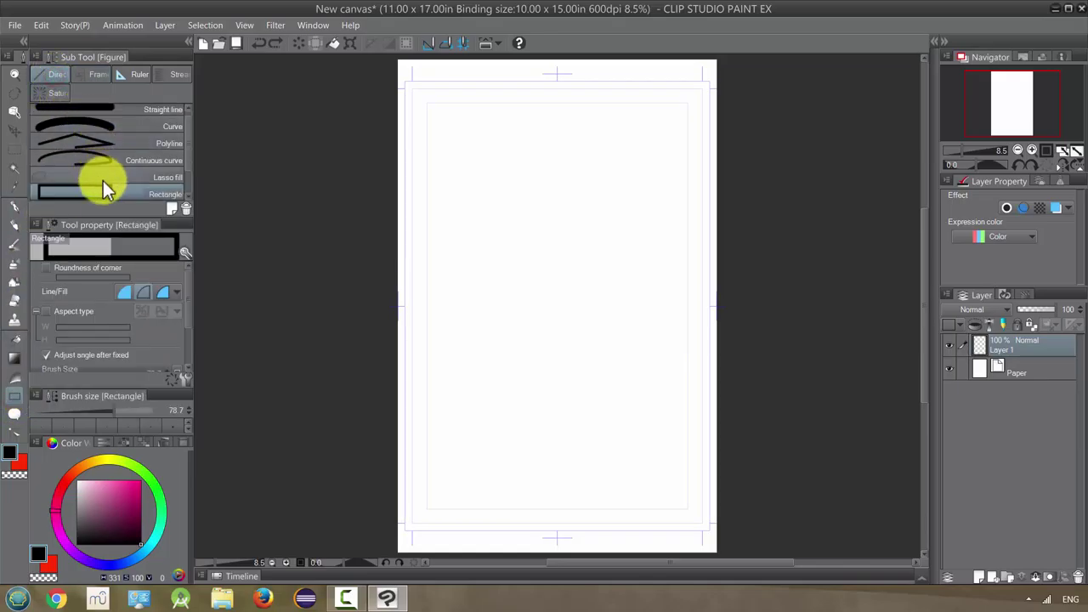
pyautogui.scroll(-2, 182, 175)
pyautogui.click(178, 176)
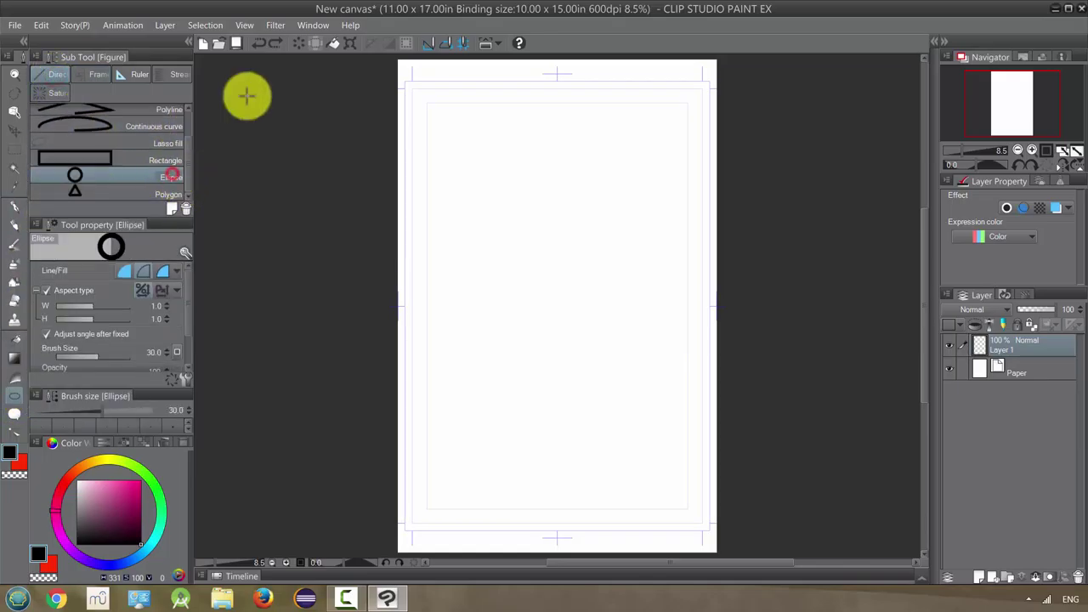
pyautogui.moveTo(441, 207); pyautogui.dragTo(631, 444)
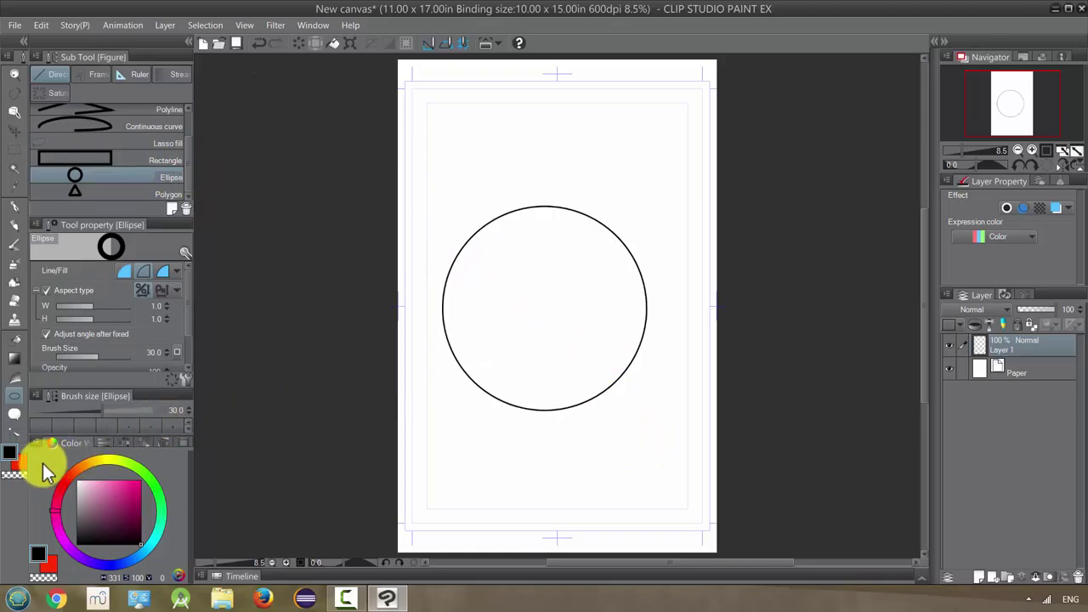
pyautogui.moveTo(108, 472); pyautogui.dragTo(202, 452)
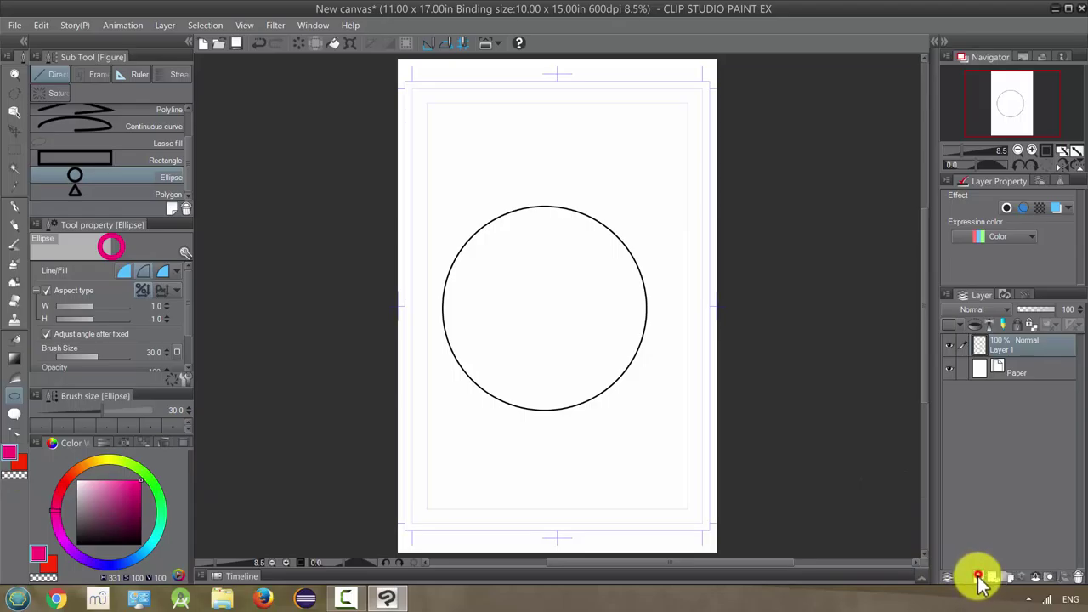
pyautogui.click(979, 577)
# - Move Layer 2 below Layer 1 and draw a pink wavy line across the circle's top
pyautogui.moveTo(1010, 358); pyautogui.dragTo(1019, 382)
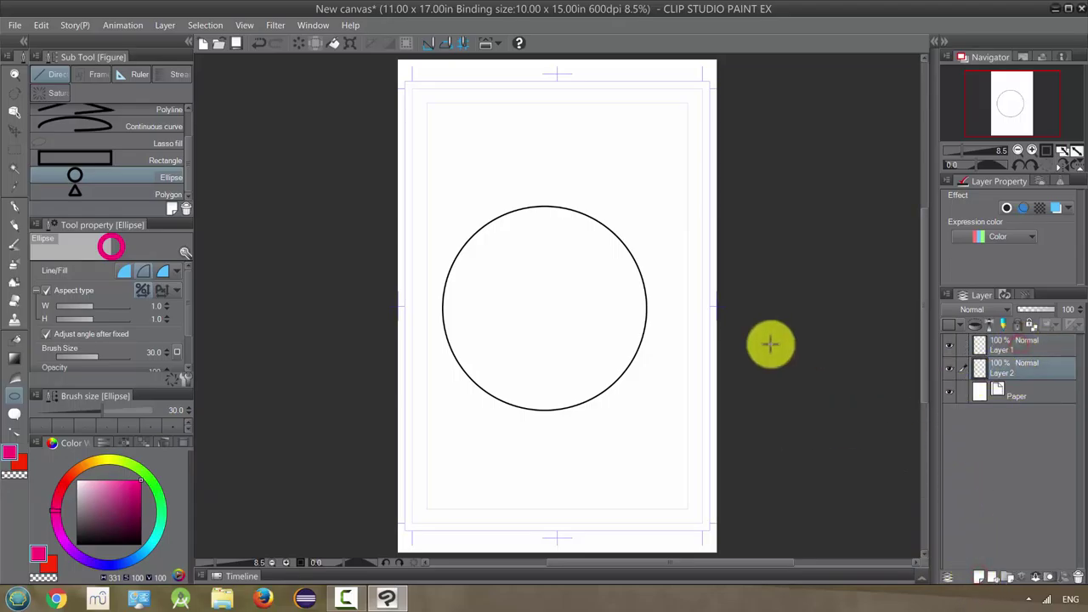
pyautogui.click(434, 257)
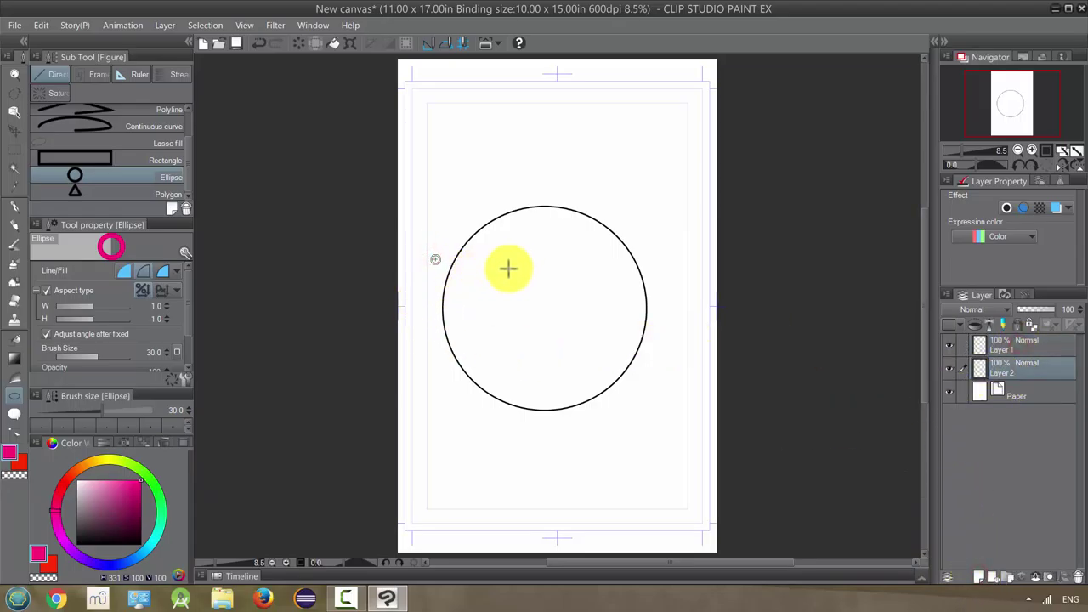
pyautogui.press('p')
pyautogui.moveTo(438, 252); pyautogui.dragTo(690, 259)
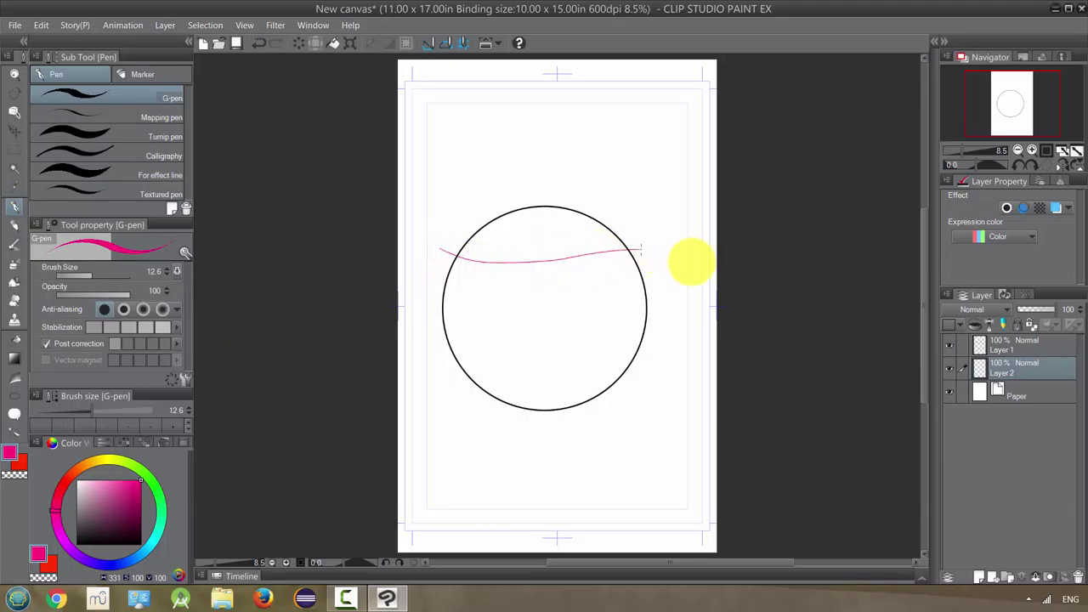
# - Draw a yellow wavy line across the circle's middle and a green one across its bottom
pyautogui.click(110, 461)
pyautogui.moveTo(420, 314)
pyautogui.mouseDown()
pyautogui.moveTo(529, 341)
pyautogui.moveTo(696, 321)
pyautogui.mouseUp()
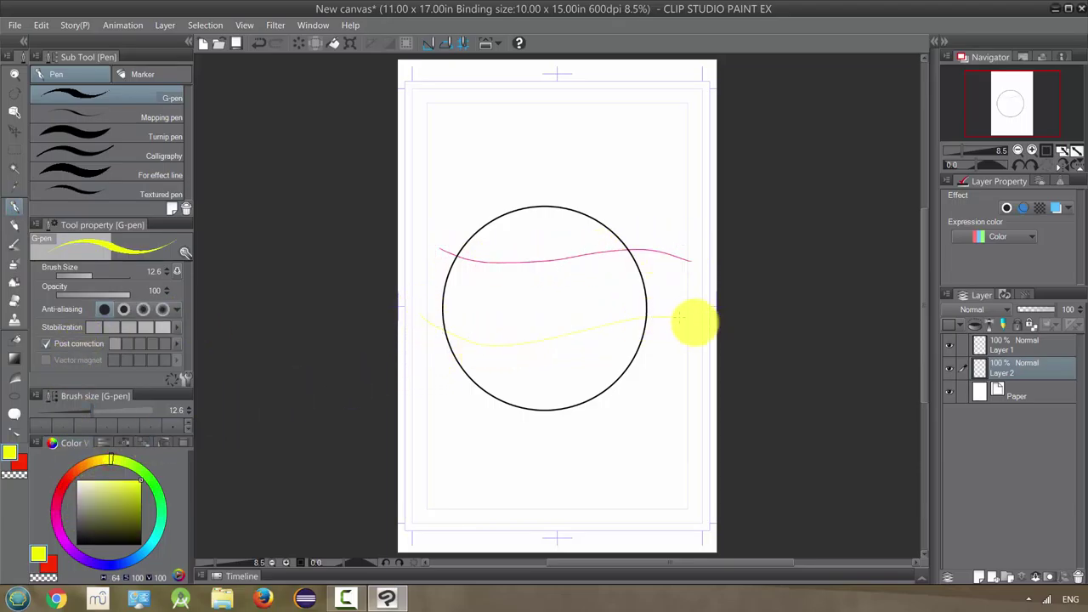
pyautogui.click(160, 508)
pyautogui.moveTo(432, 400); pyautogui.dragTo(677, 396)
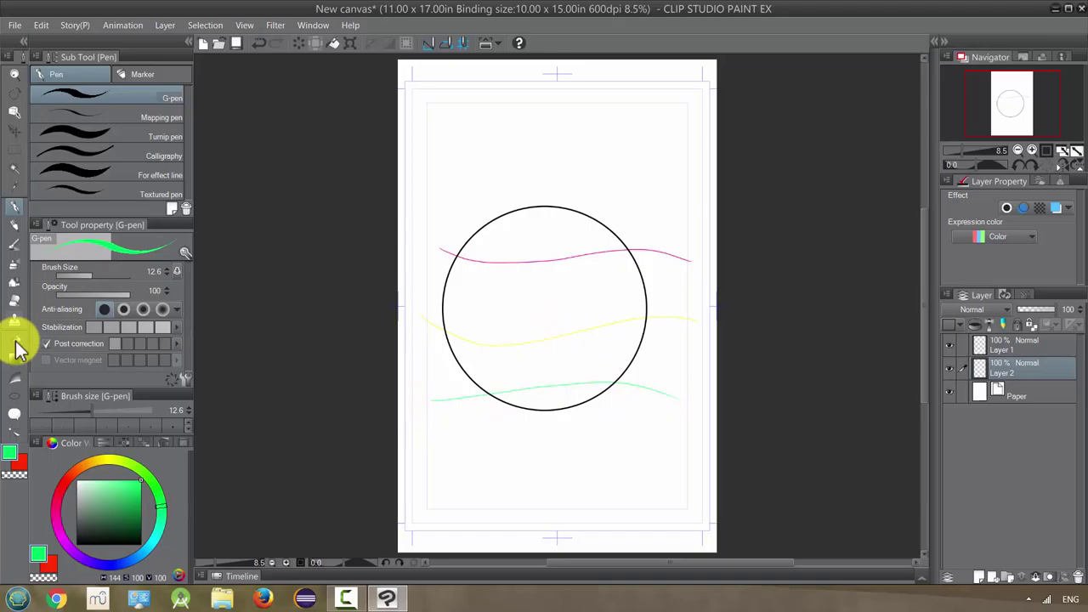
pyautogui.click(15, 382)
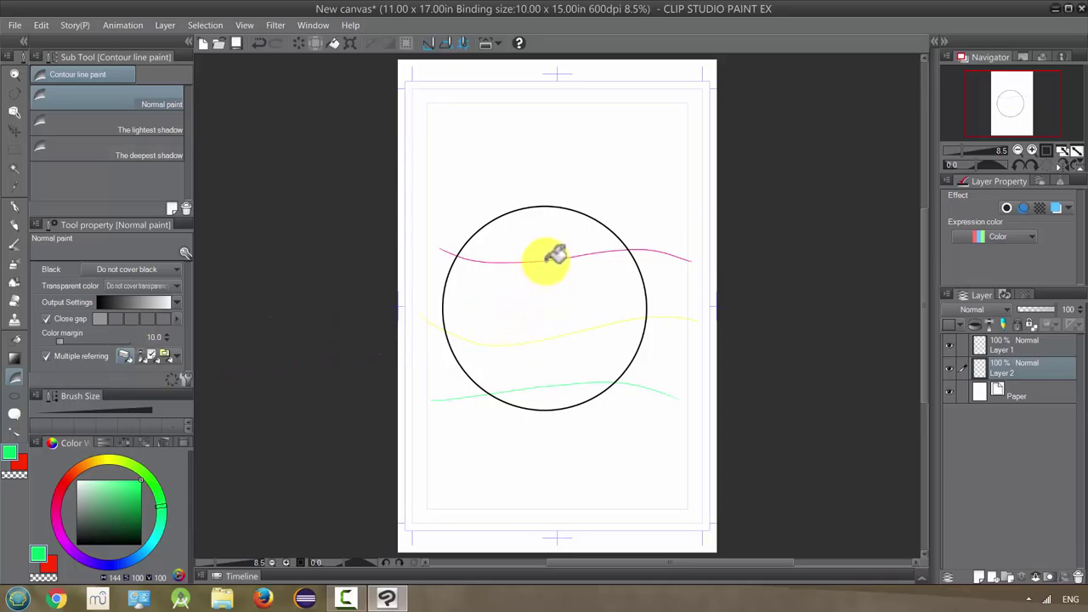
# - Contour-fill the pink–yellow band and the yellow–green band of the circle with Normal paint gradients
pyautogui.scroll(1, 559, 268)
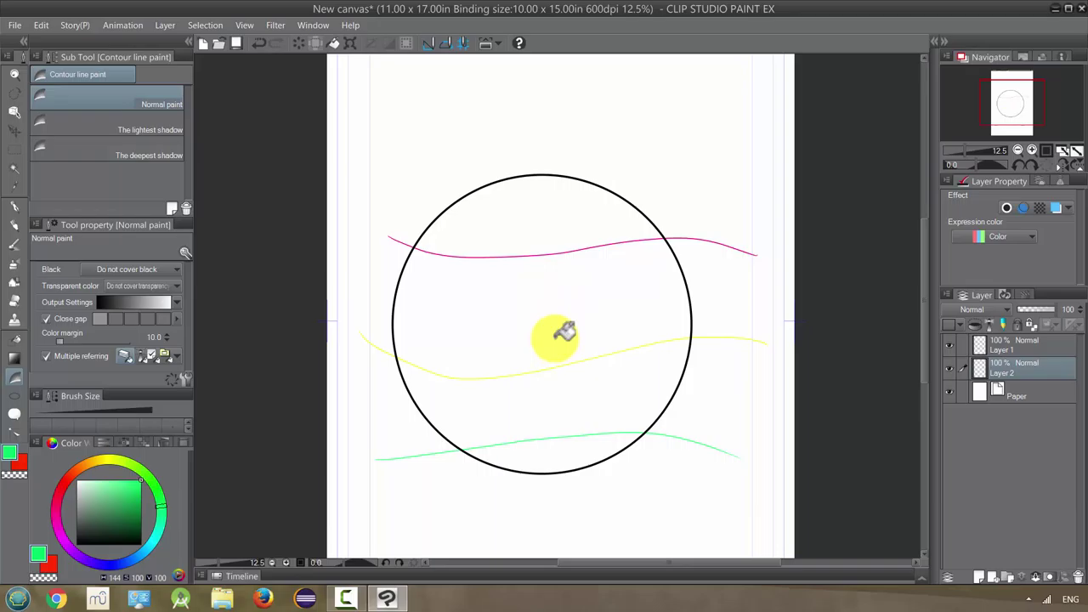
pyautogui.click(559, 303)
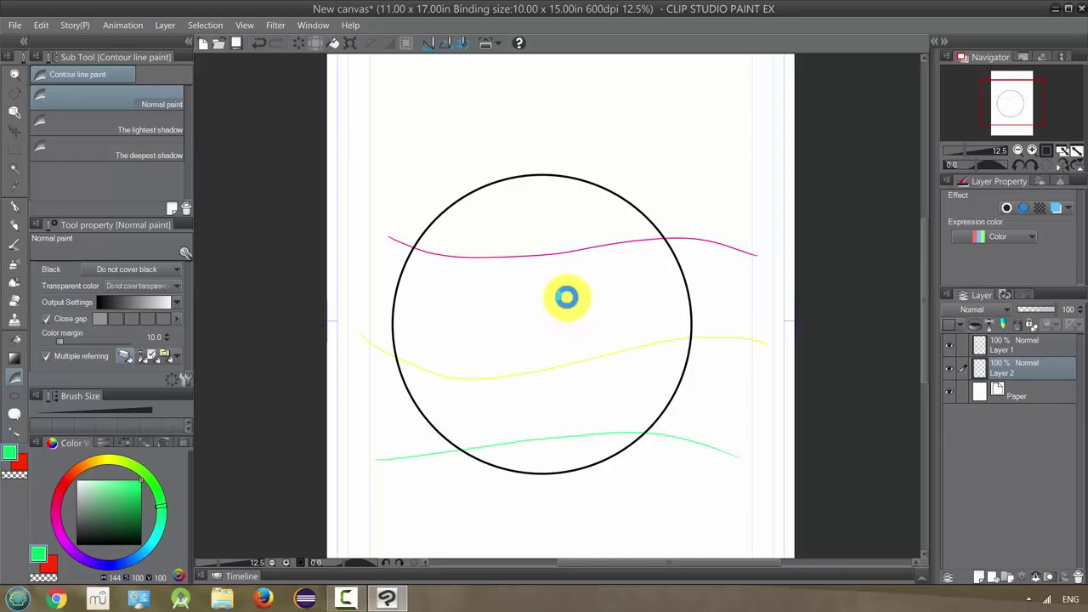
pyautogui.click(566, 296)
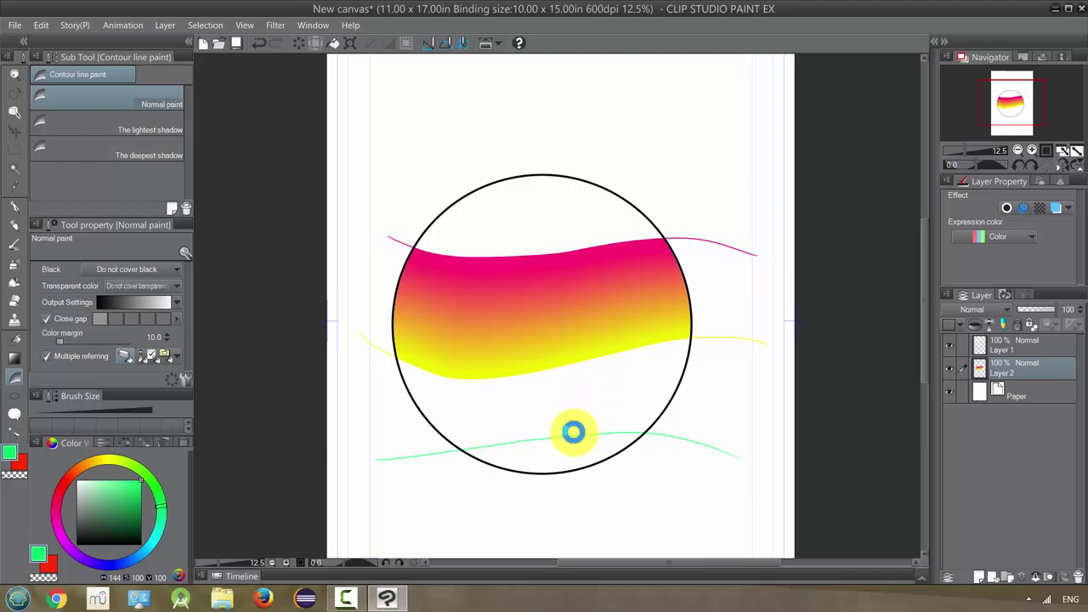
pyautogui.click(574, 432)
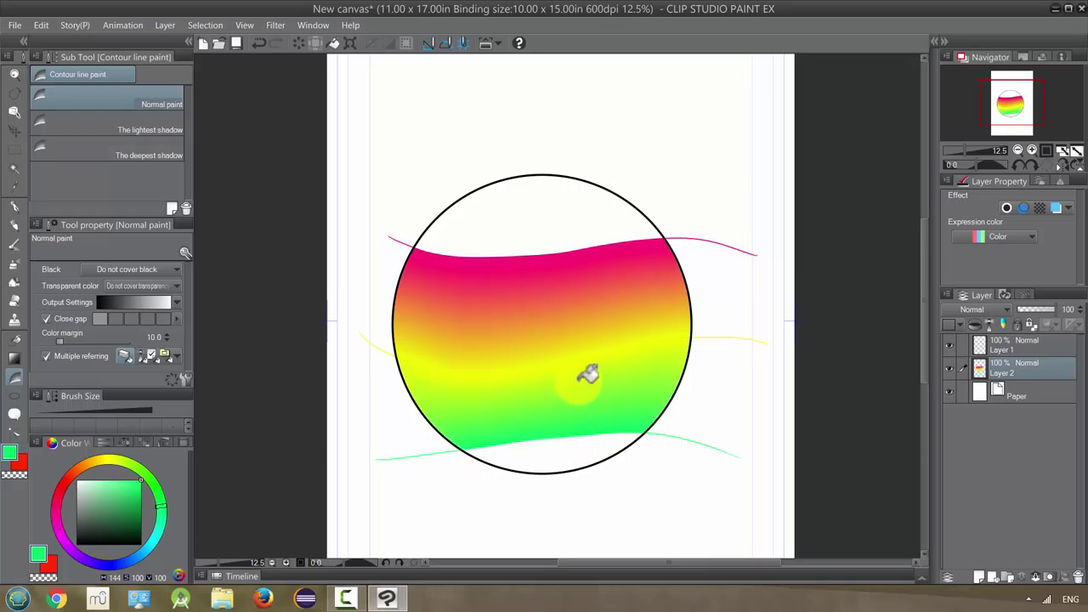
# - Zoom in and pan around the circle to inspect the pink-to-yellow-to-green gradient up close
pyautogui.scroll(-2, 555, 367)
pyautogui.scroll(5, 557, 366)
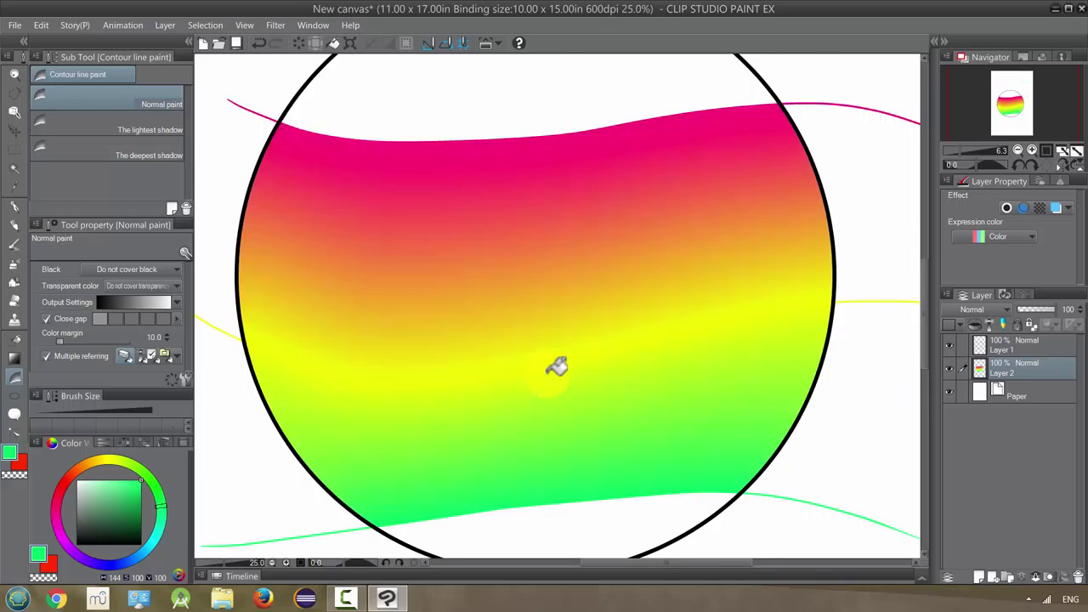
pyautogui.scroll(-1, 561, 366)
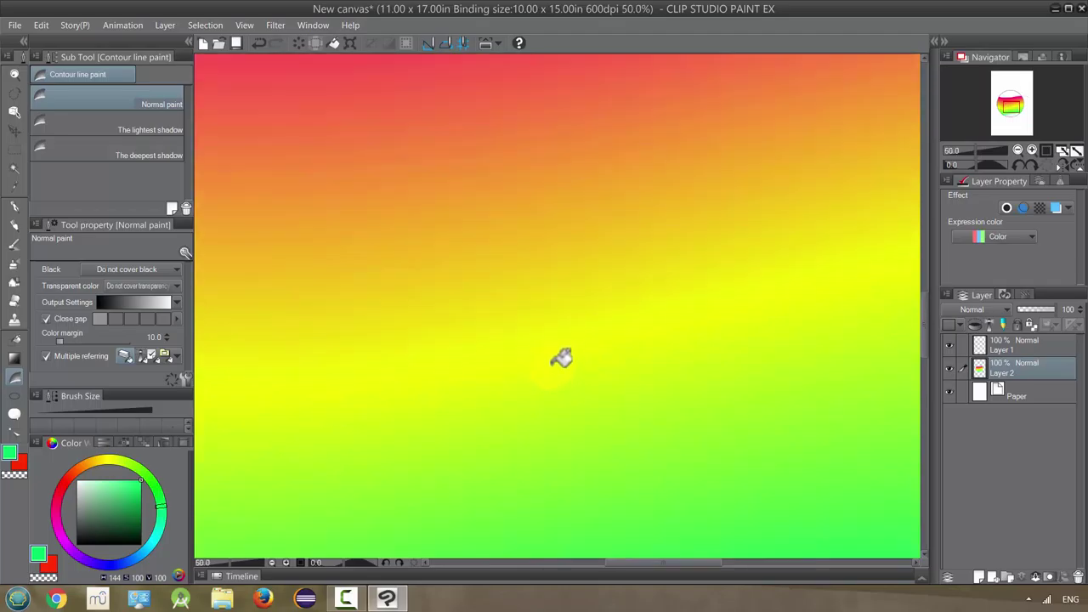
pyautogui.scroll(1, 557, 342)
pyautogui.scroll(1, 585, 345)
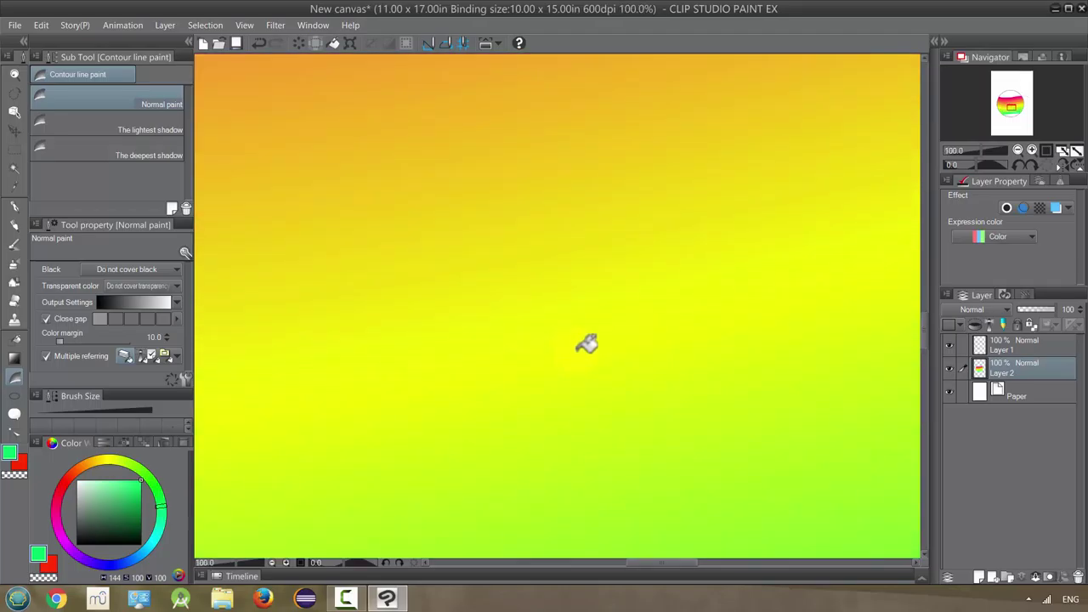
pyautogui.scroll(-2, 570, 344)
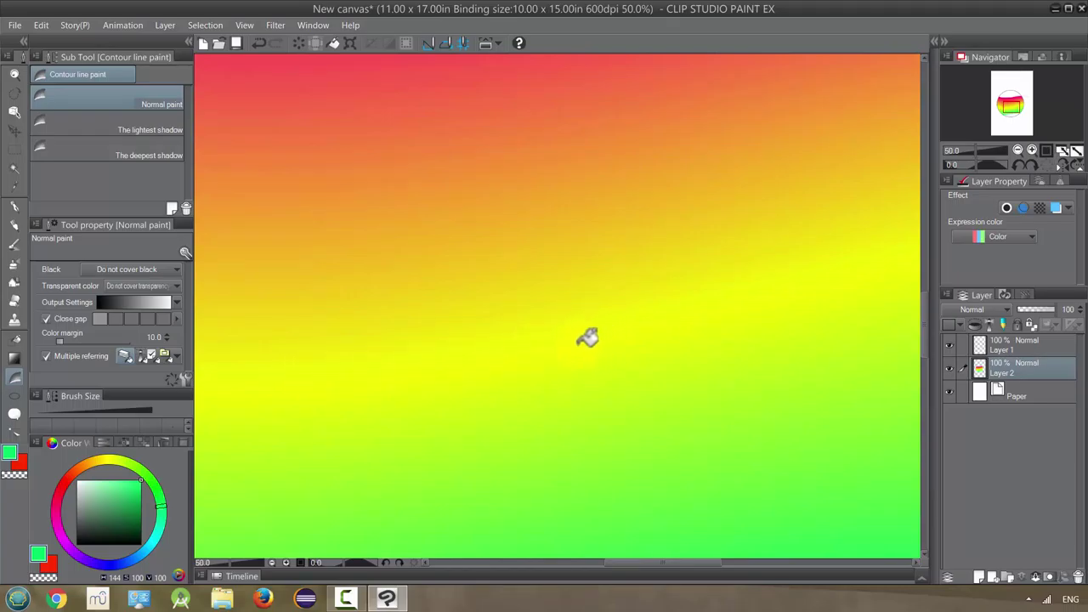
pyautogui.scroll(-1, 594, 336)
pyautogui.moveTo(517, 187); pyautogui.dragTo(518, 350)
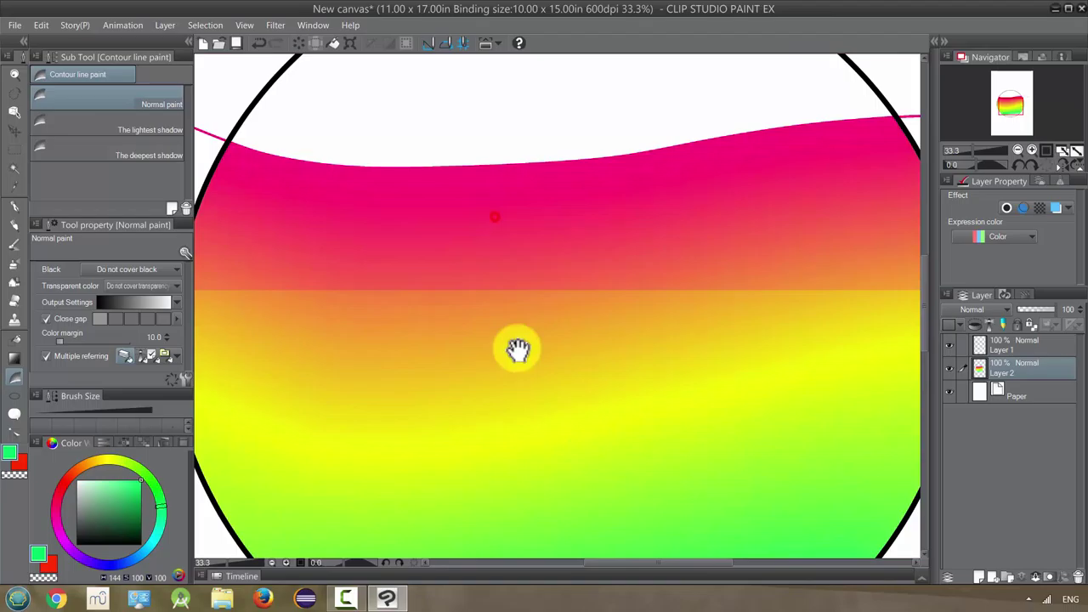
pyautogui.scroll(-1, 544, 348)
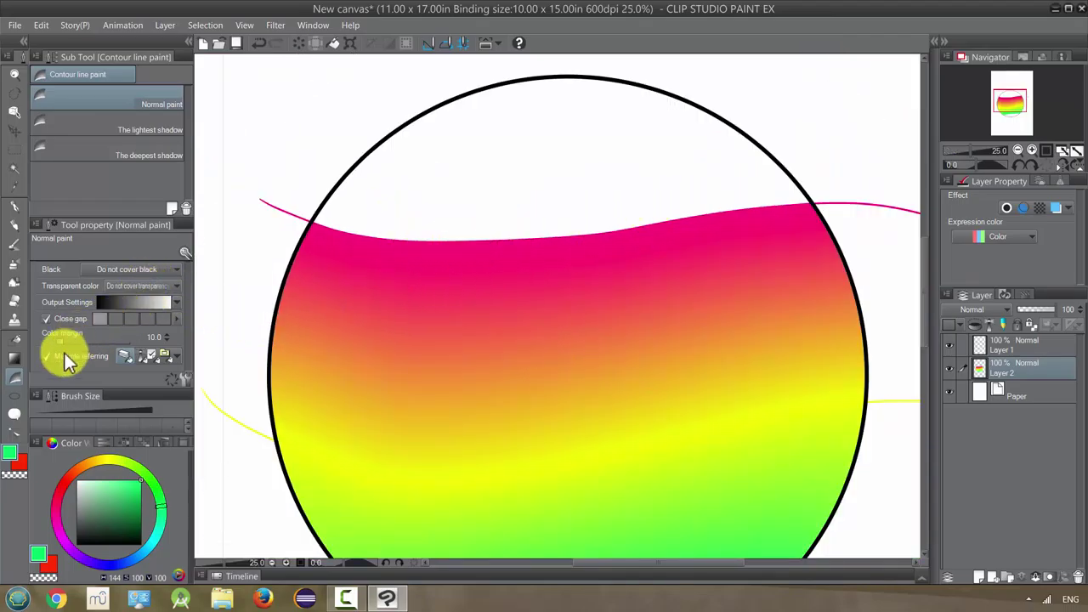
# - Switch to the G-pen at brush size 0.1, with post correction on and anti-aliasing off
pyautogui.click(15, 207)
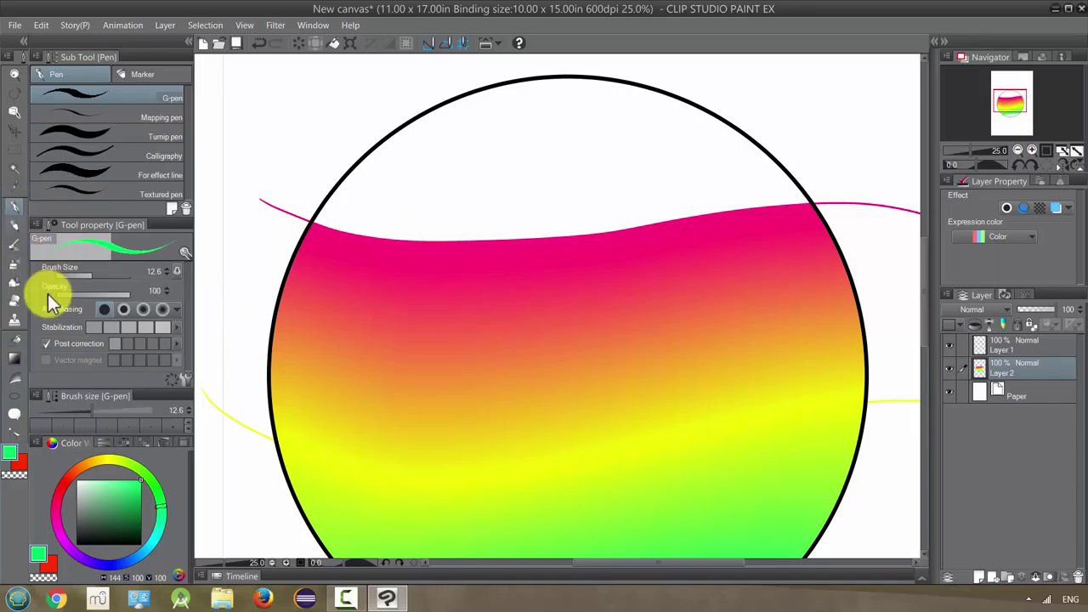
pyautogui.click(82, 279)
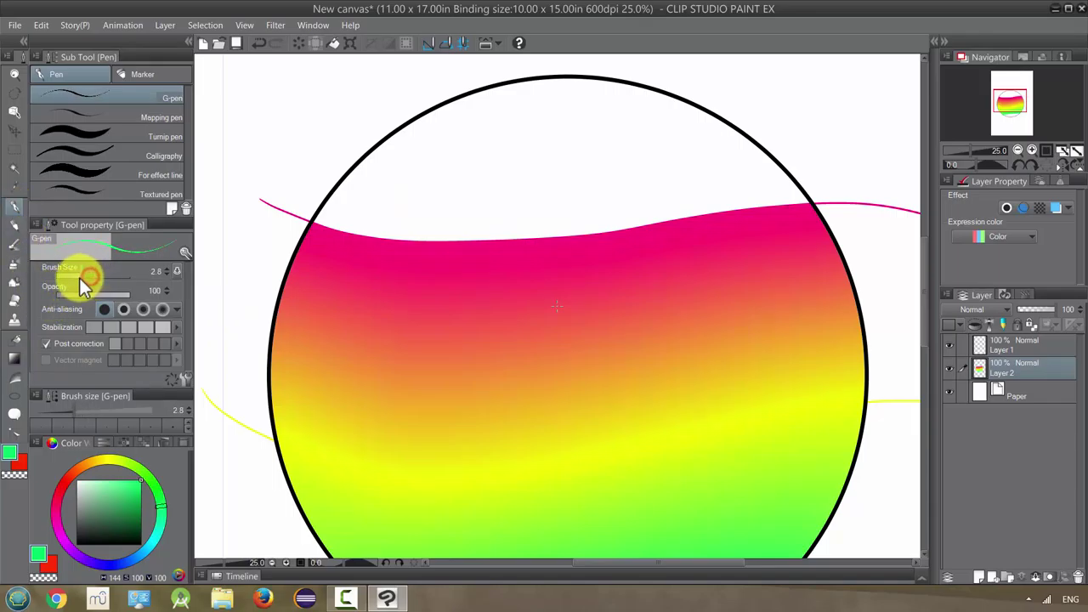
pyautogui.moveTo(75, 279); pyautogui.dragTo(50, 280)
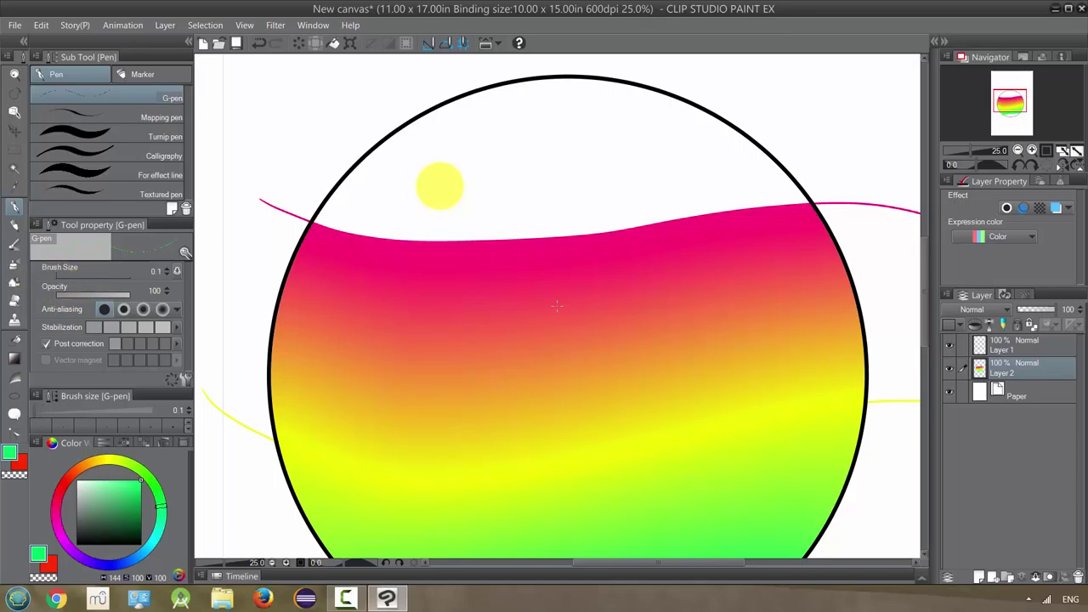
pyautogui.click(362, 115)
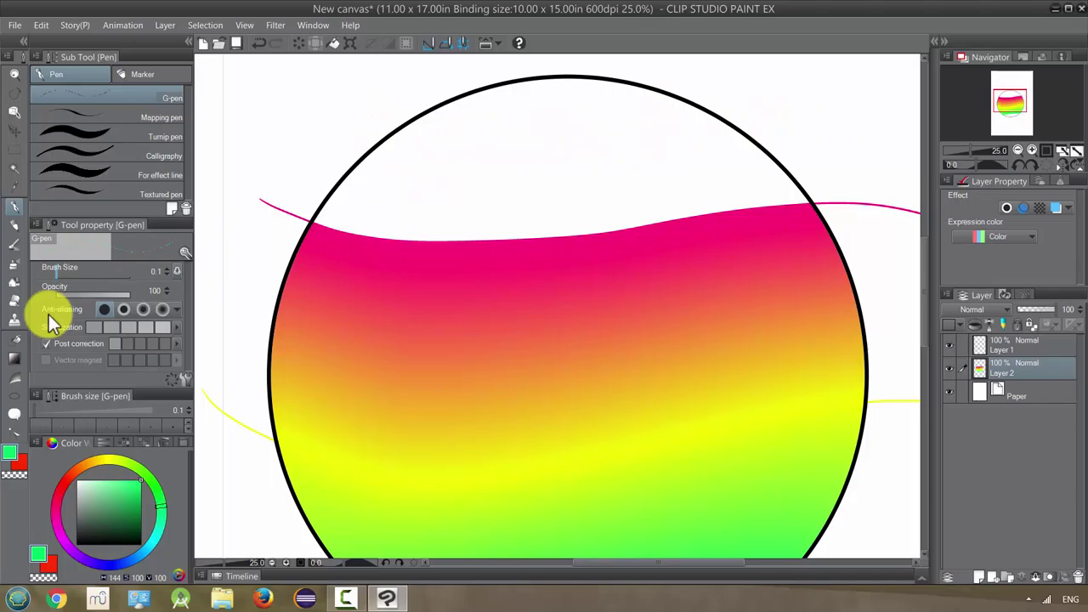
pyautogui.click(46, 343)
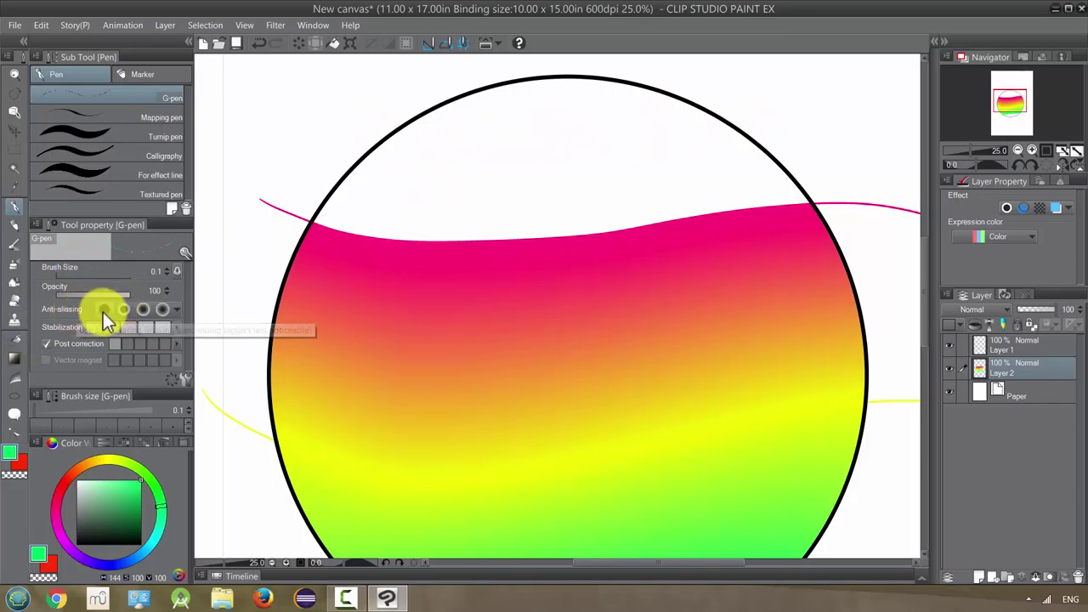
pyautogui.click(104, 309)
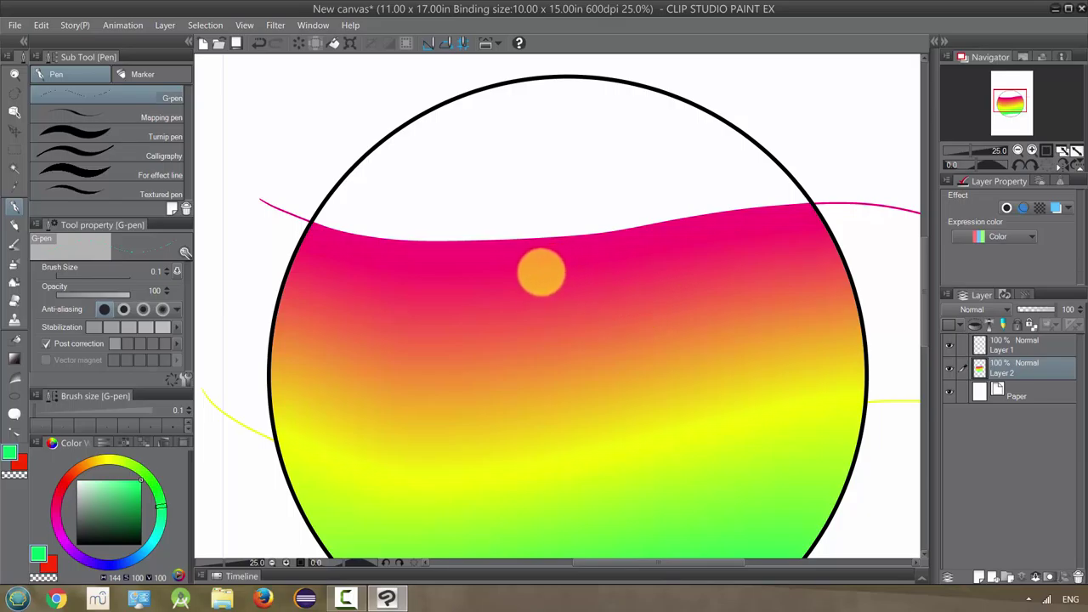
# - Contour-fill the circle's top above the magenta line with a green-to-pink gradient, then zoom to inspect it
pyautogui.click(14, 376)
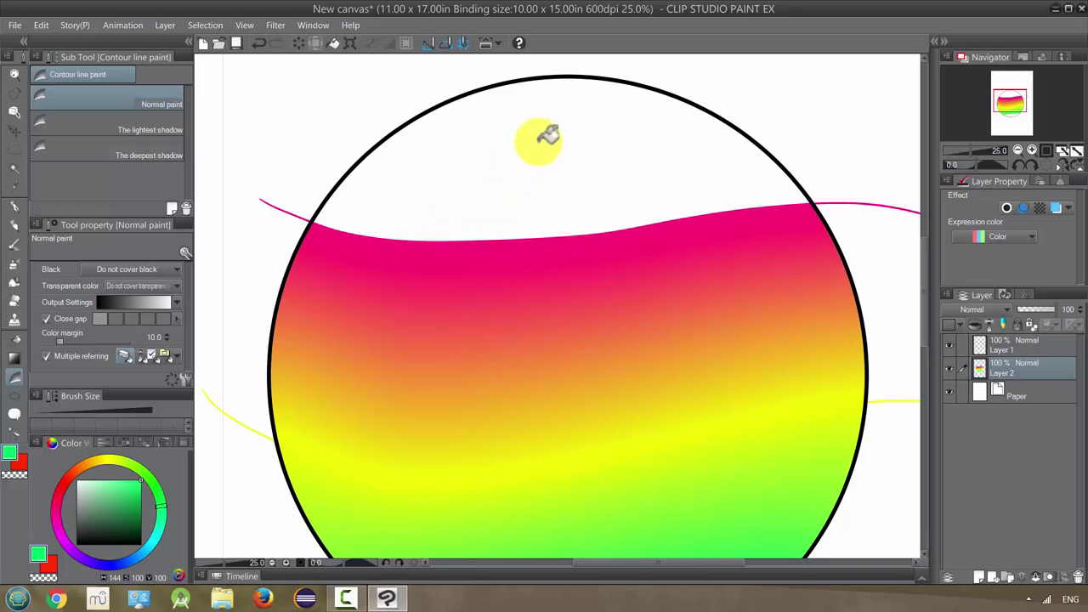
pyautogui.click(510, 228)
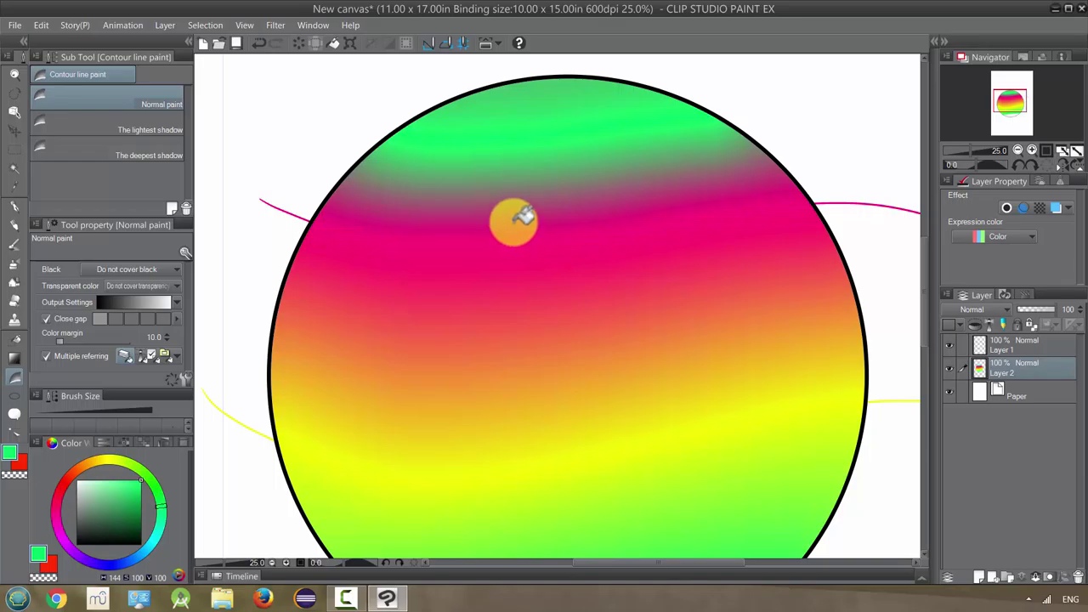
pyautogui.scroll(1, 532, 121)
pyautogui.scroll(2, 530, 124)
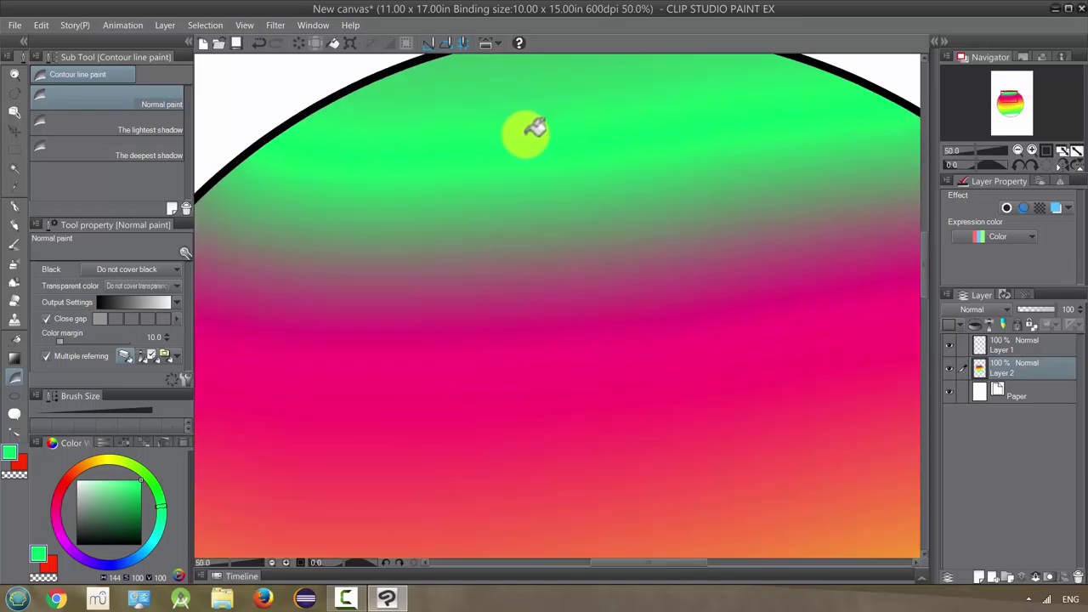
pyautogui.scroll(1, 585, 155)
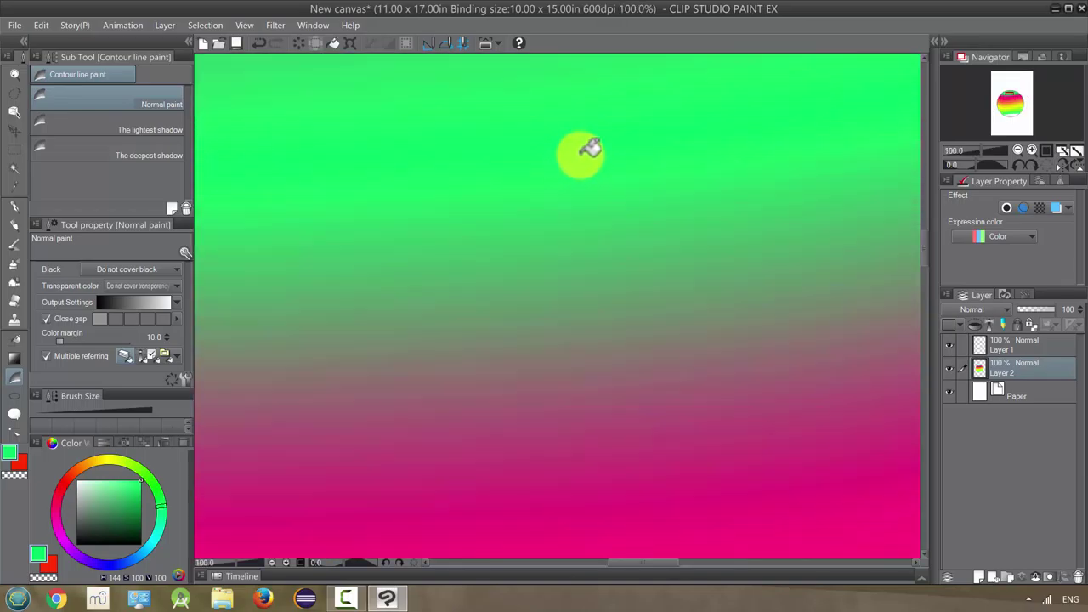
pyautogui.scroll(-3, 596, 147)
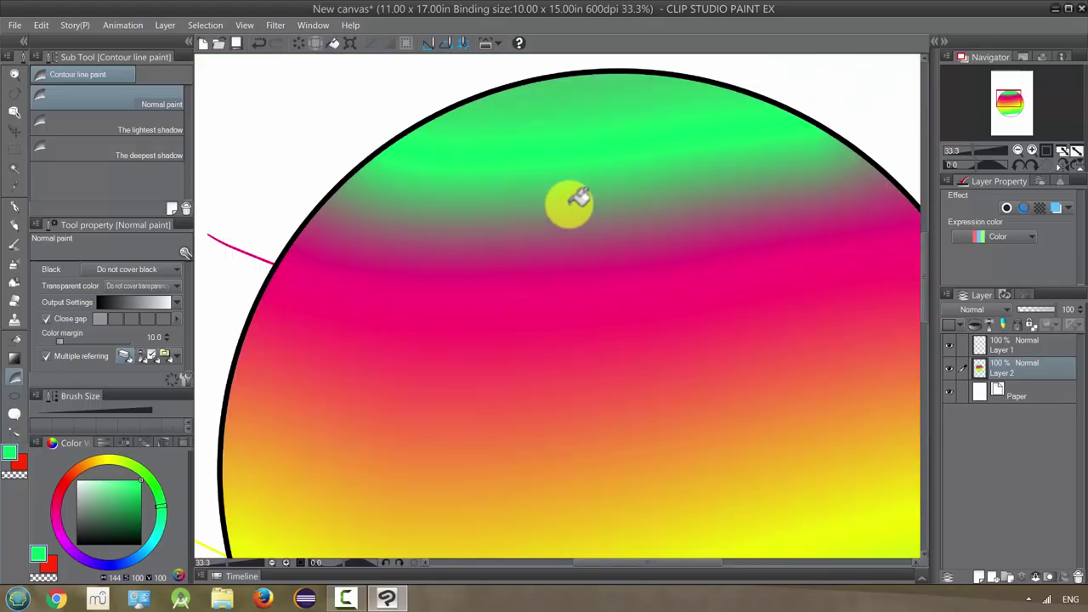
pyautogui.scroll(1, 556, 166)
pyautogui.scroll(3, 557, 136)
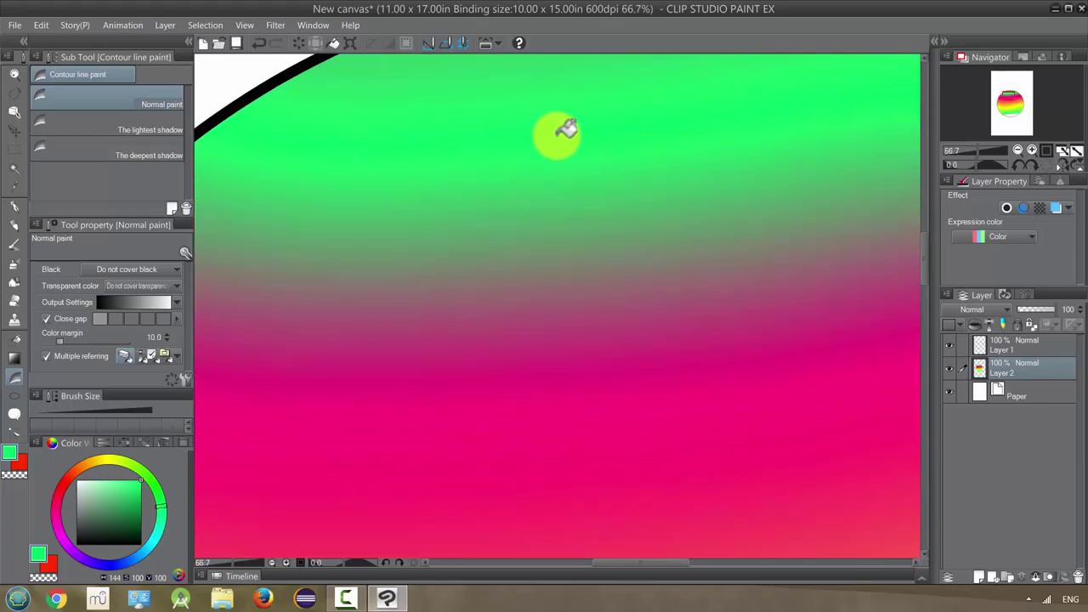
pyautogui.scroll(-1, 544, 132)
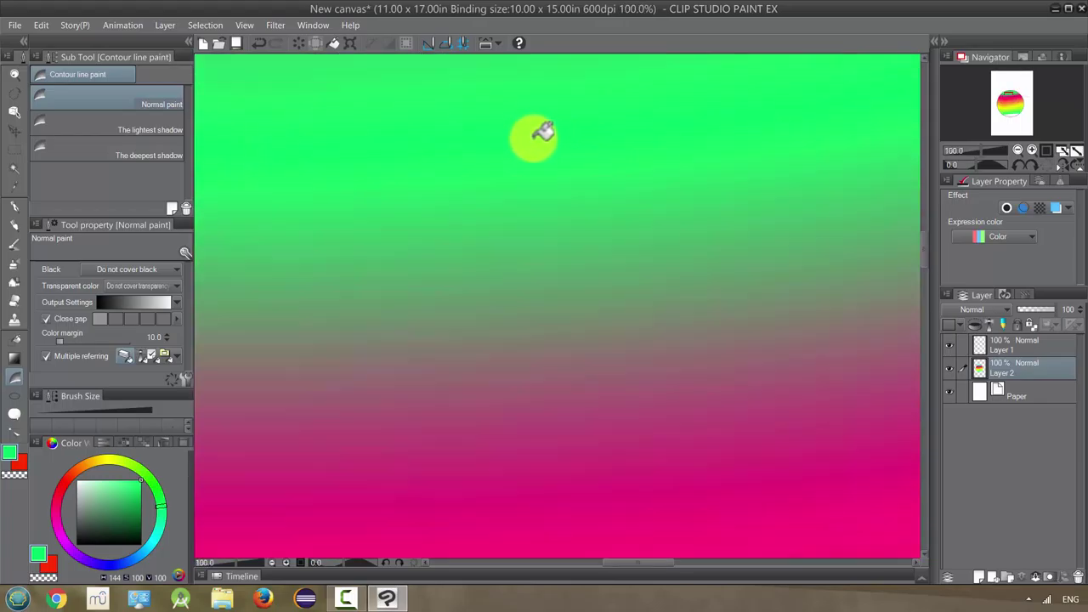
pyautogui.scroll(-1, 544, 131)
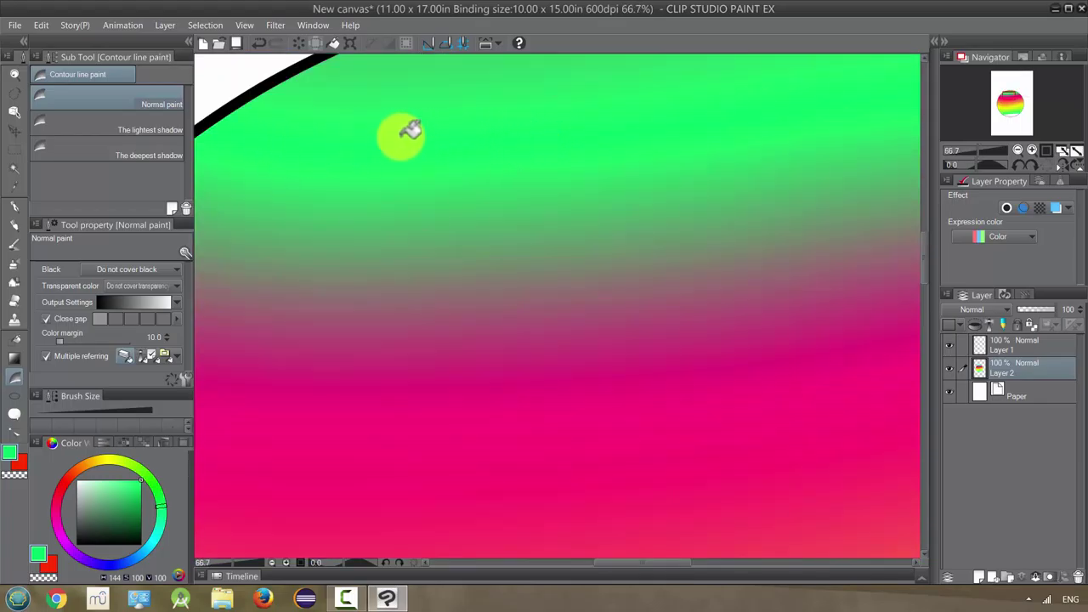
pyautogui.scroll(-1, 691, 145)
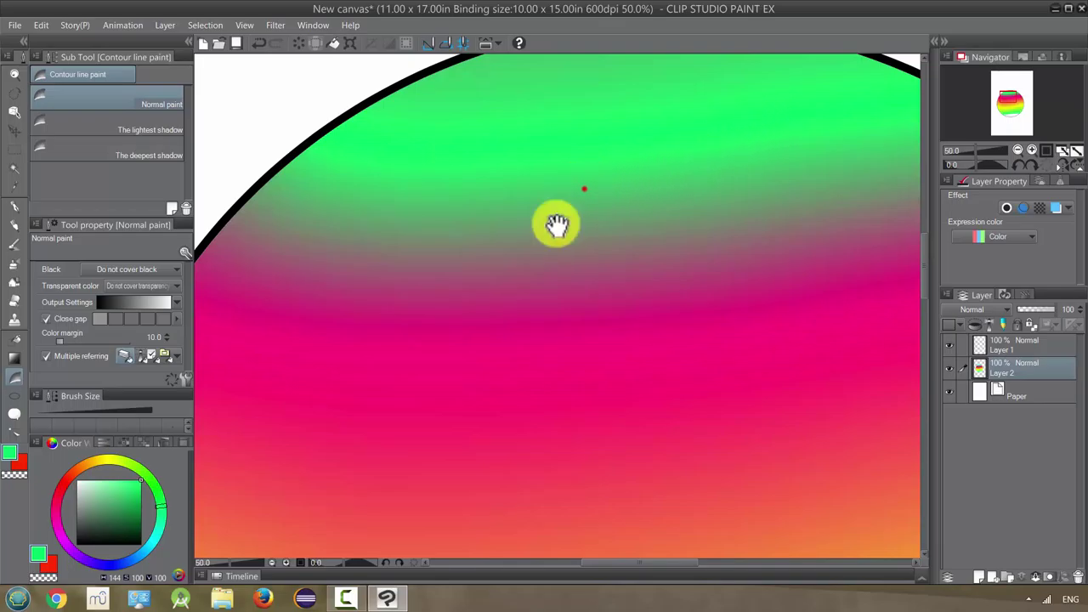
pyautogui.scroll(-2, 697, 213)
pyautogui.scroll(-1, 661, 242)
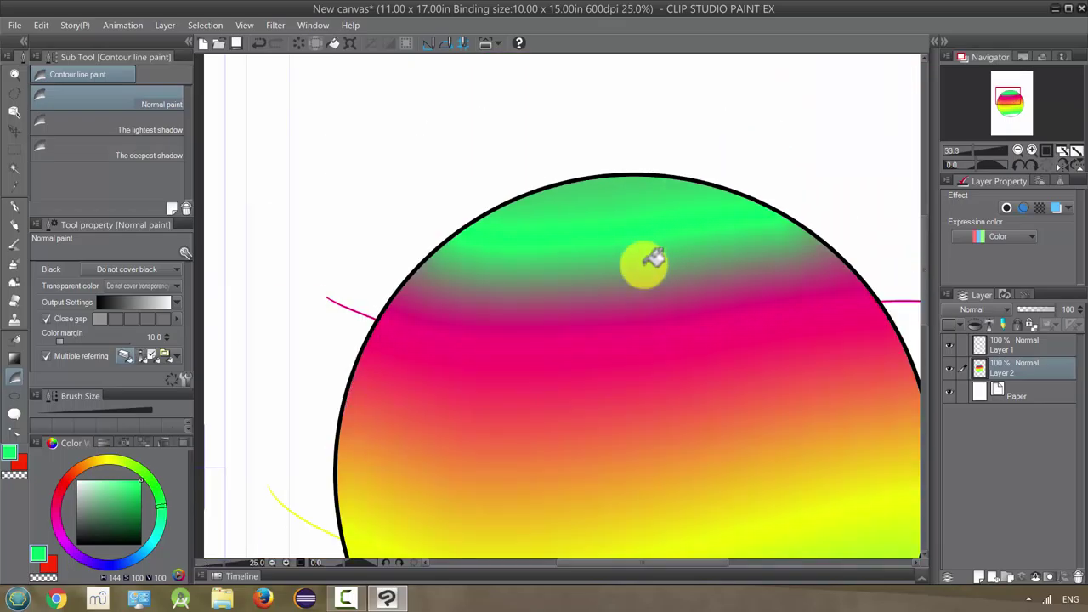
pyautogui.moveTo(612, 459); pyautogui.dragTo(595, 287)
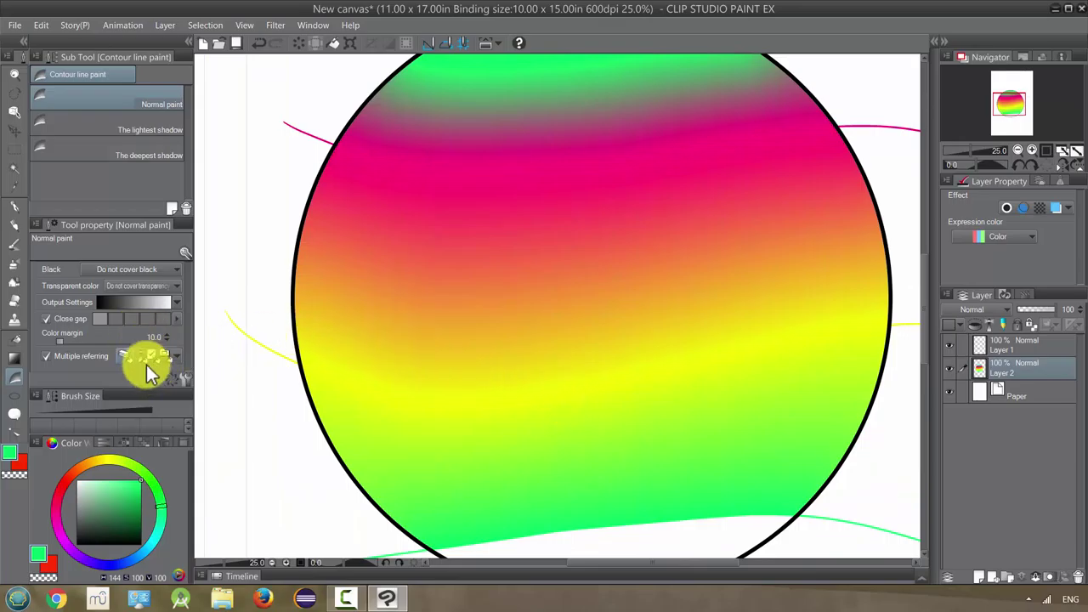
pyautogui.click(426, 265)
# - Fill the white gap below the green line at the circle's bottom, then undo that fill
pyautogui.moveTo(563, 172)
pyautogui.mouseDown()
pyautogui.moveTo(527, 268)
pyautogui.moveTo(560, 383)
pyautogui.mouseUp()
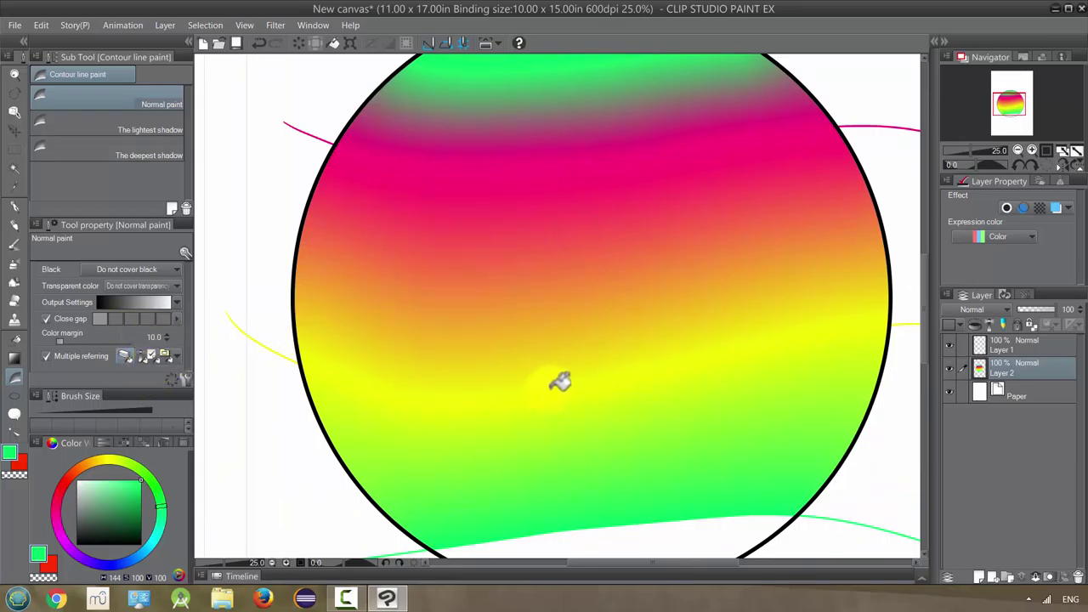
pyautogui.scroll(-2, 571, 340)
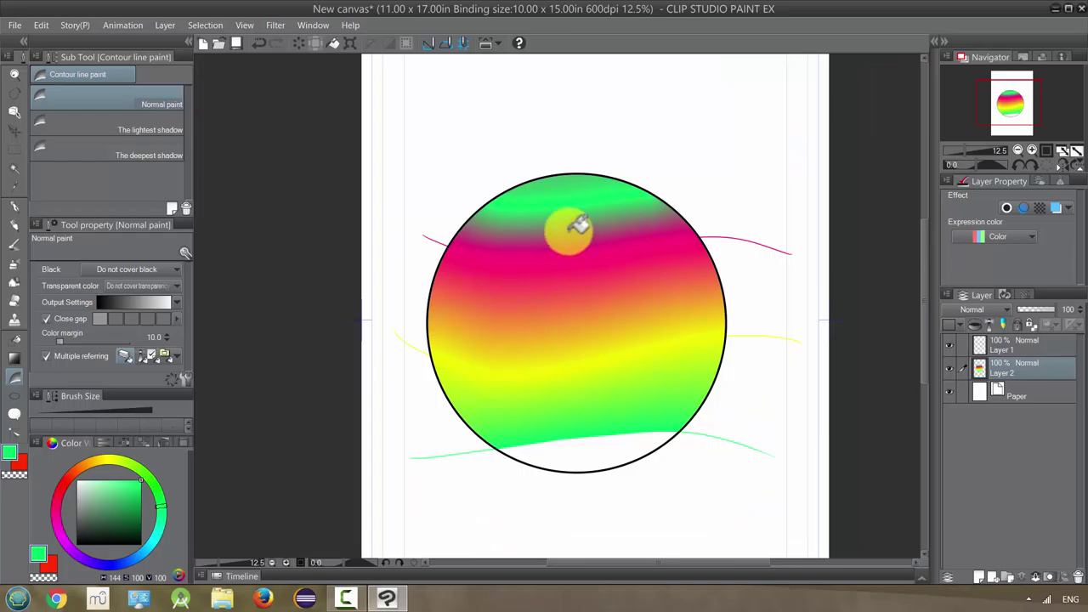
pyautogui.scroll(3, 578, 184)
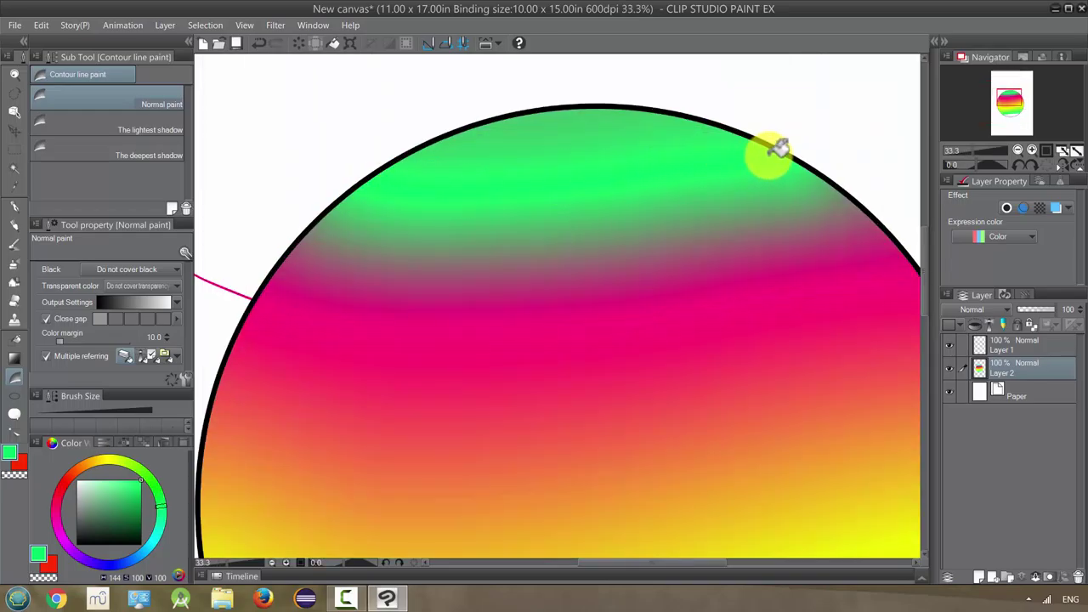
pyautogui.moveTo(376, 278); pyautogui.dragTo(335, 342)
pyautogui.scroll(-1, 464, 377)
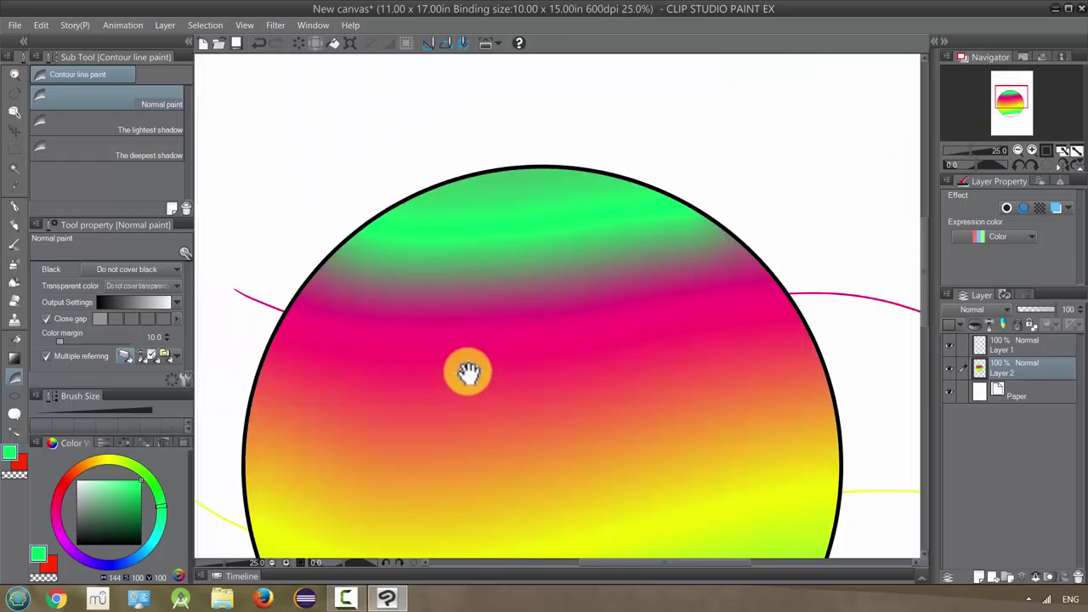
pyautogui.moveTo(464, 376); pyautogui.dragTo(465, 299)
pyautogui.moveTo(502, 406); pyautogui.dragTo(478, 182)
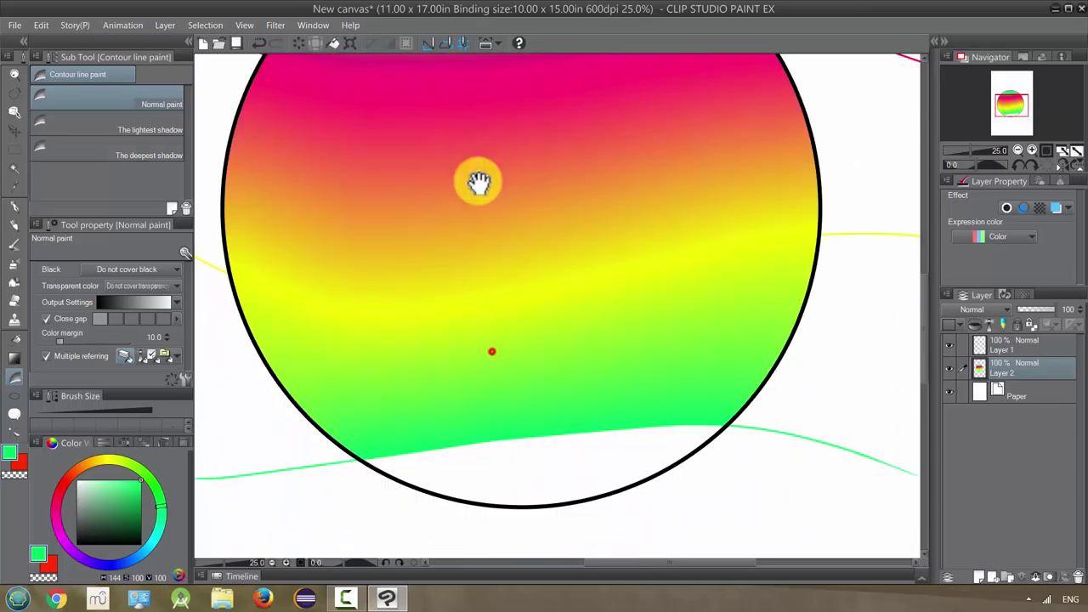
pyautogui.moveTo(491, 430); pyautogui.dragTo(491, 351)
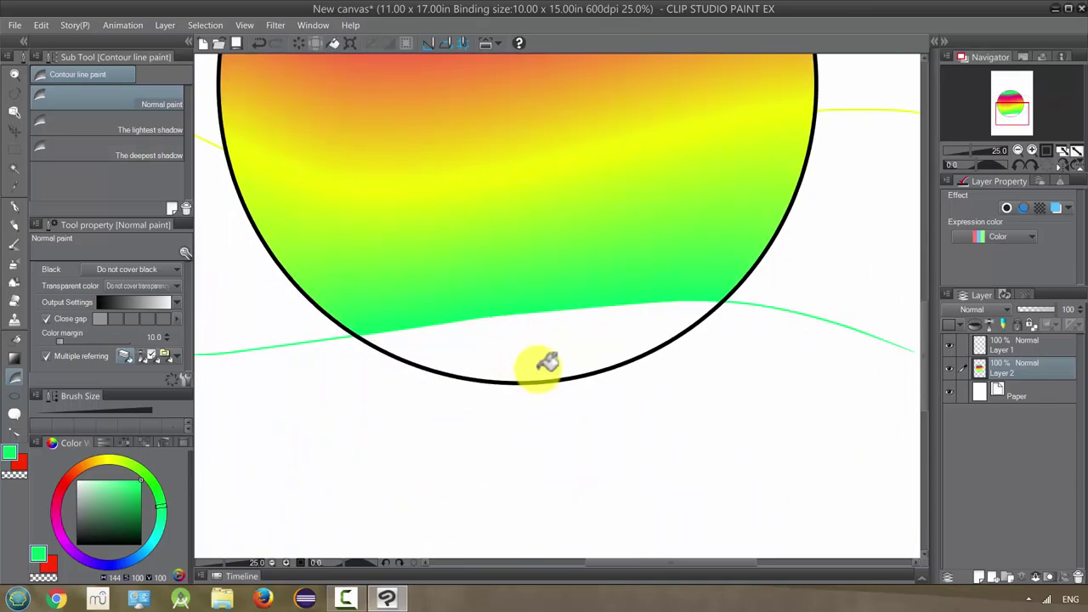
pyautogui.click(543, 348)
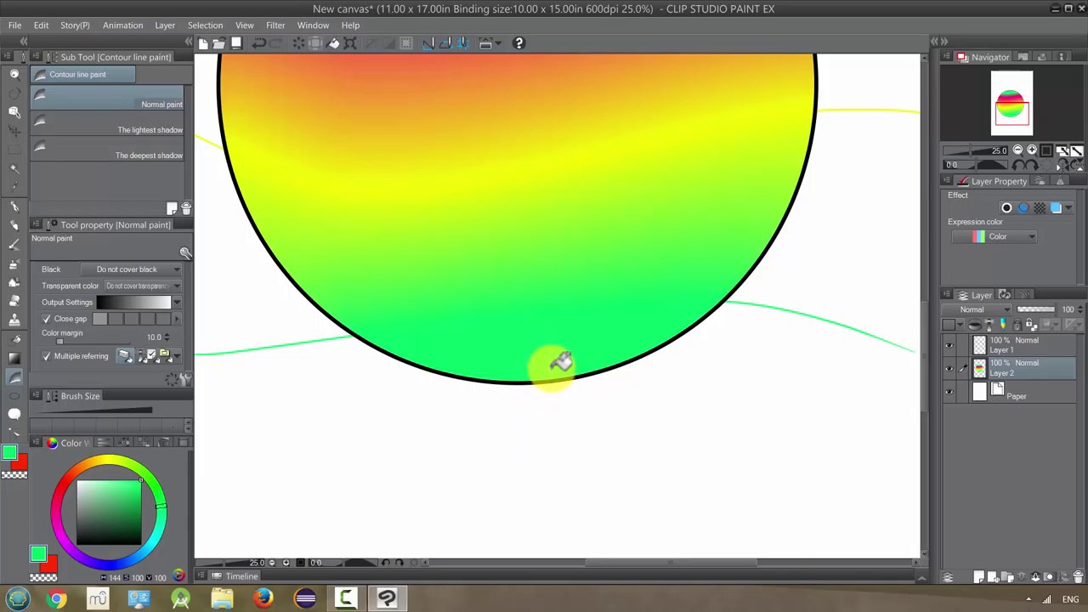
pyautogui.scroll(-4, 563, 323)
pyautogui.scroll(4, 559, 243)
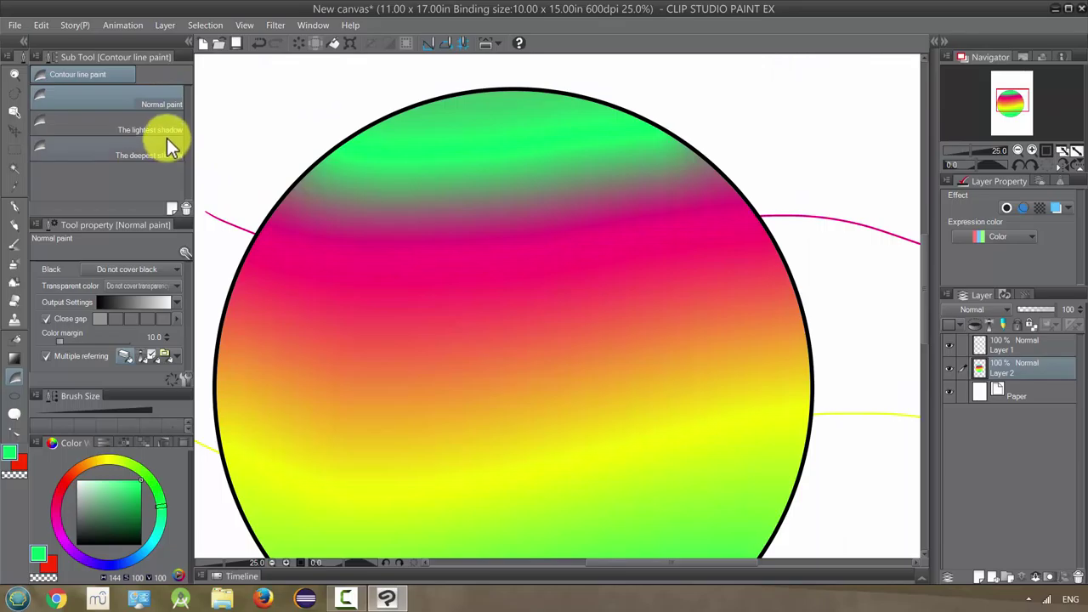
pyautogui.hotkey('ctrl', '-')
# - Undo the remaining fills, then fill between the magenta and yellow lines with The lightest shadow
pyautogui.hotkey('ctrl', 'z')
pyautogui.hotkey('ctrl', 'z')
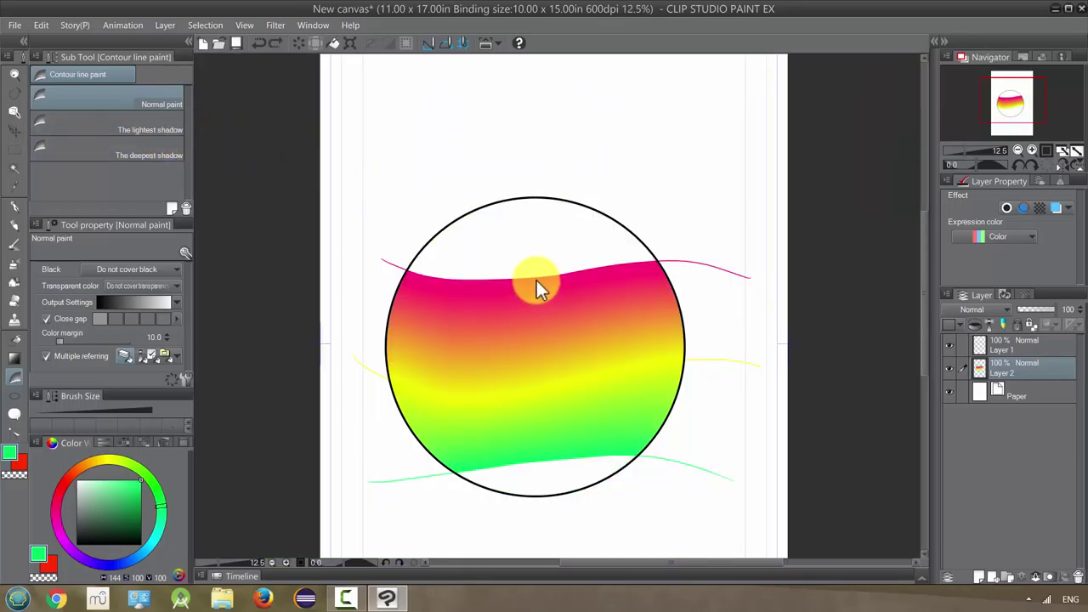
pyautogui.hotkey('ctrl', 'z')
pyautogui.hotkey('ctrl', 'z')
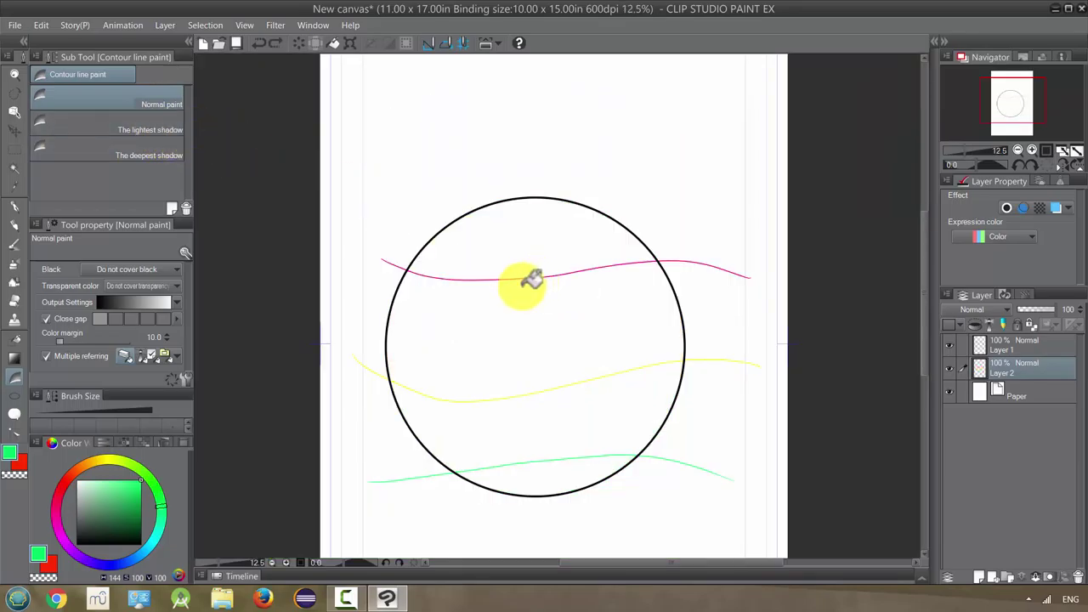
pyautogui.click(119, 124)
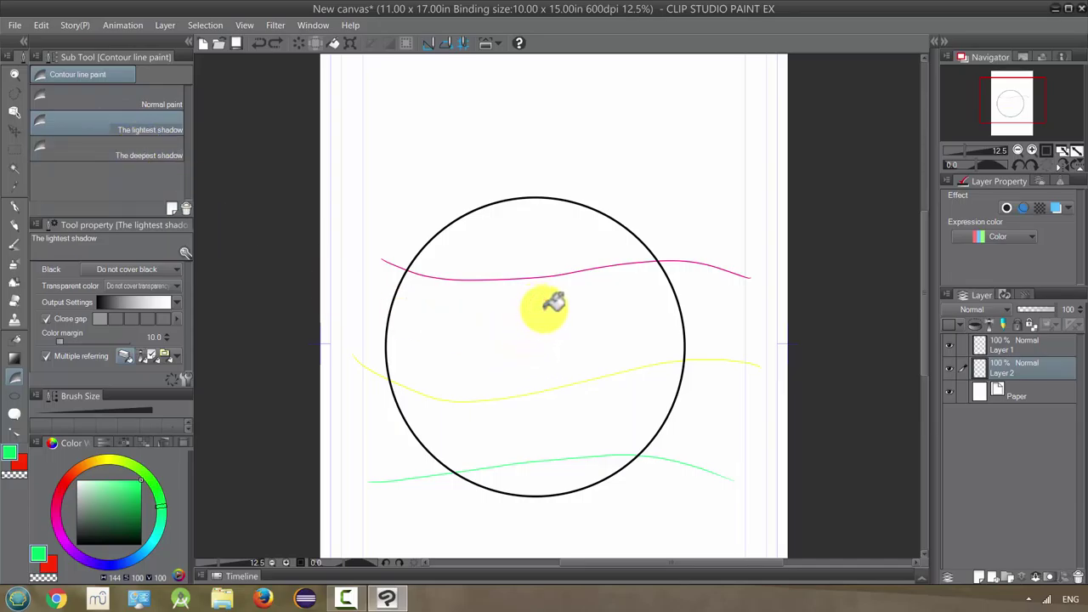
pyautogui.click(666, 272)
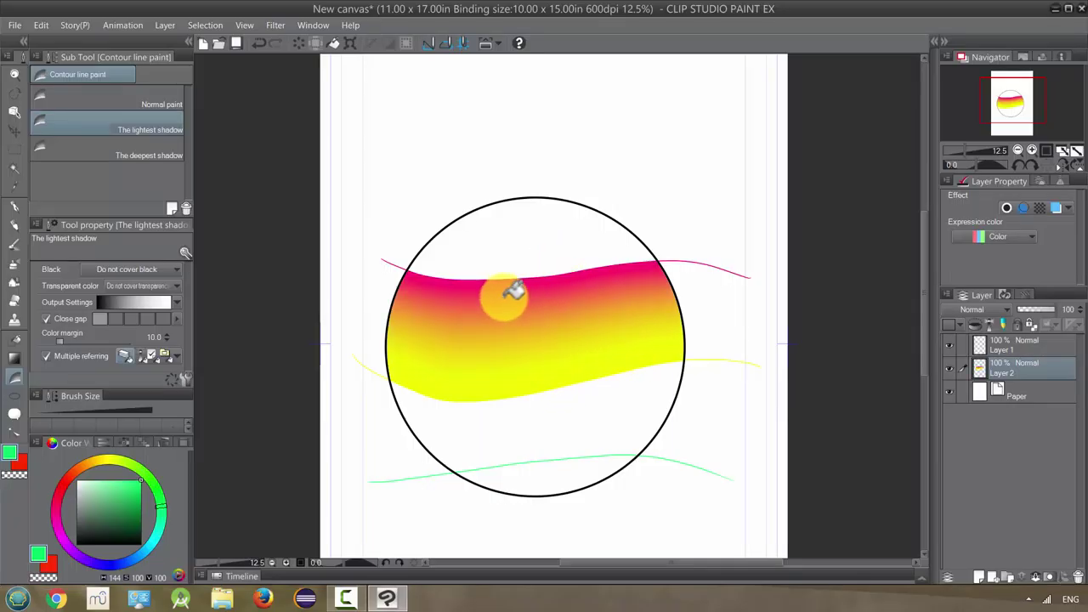
pyautogui.scroll(2, 551, 344)
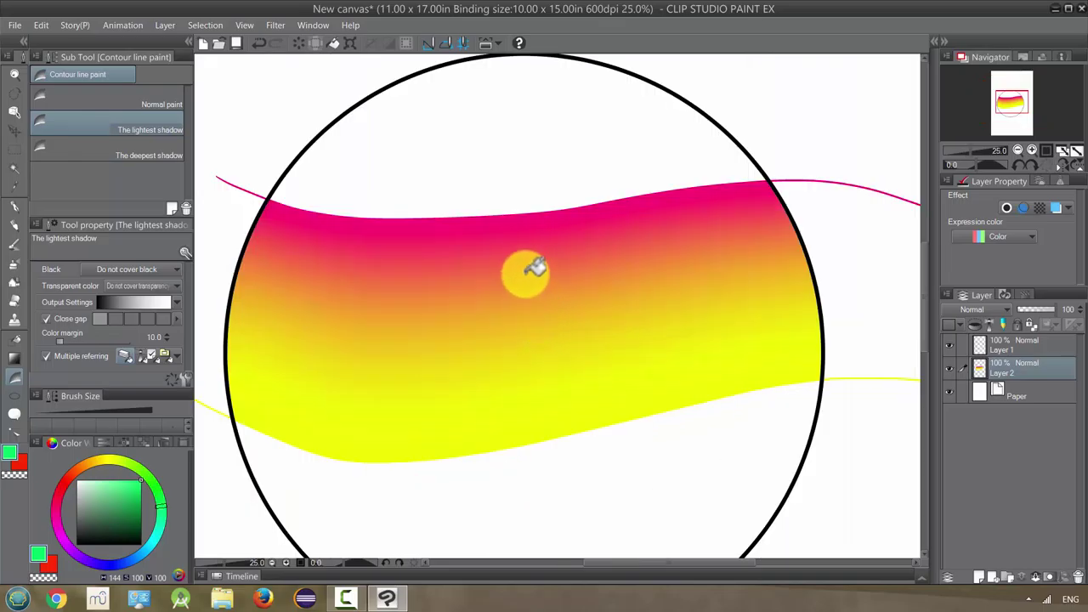
pyautogui.scroll(-2, 559, 283)
# - Undo the lightest-shadow fill, select The deepest shadow sub tool, and click inside the circle
pyautogui.hotkey('ctrl', 'z')
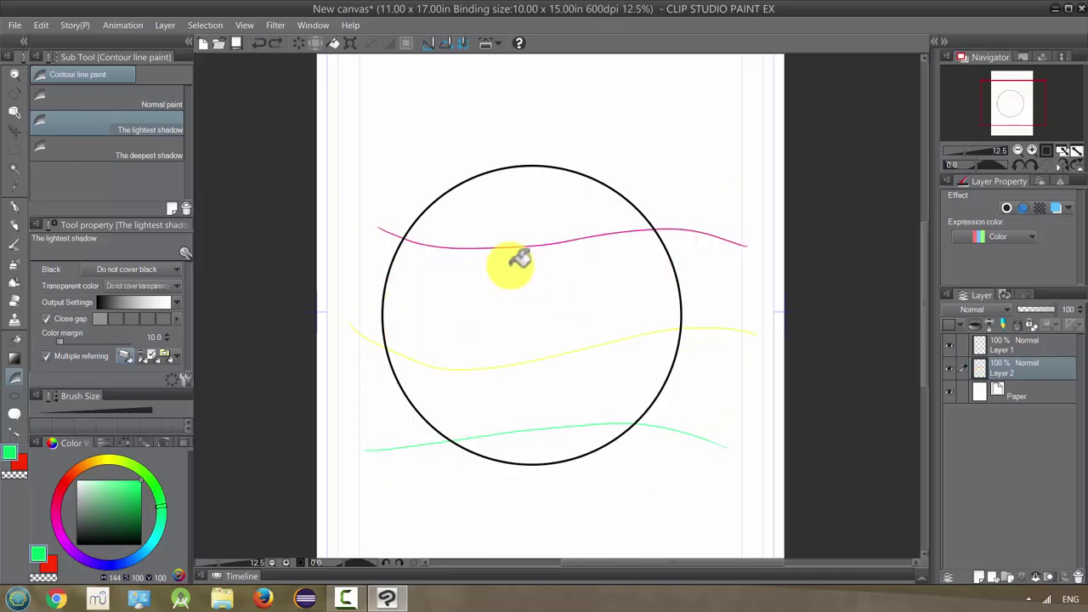
pyautogui.click(140, 152)
pyautogui.click(547, 311)
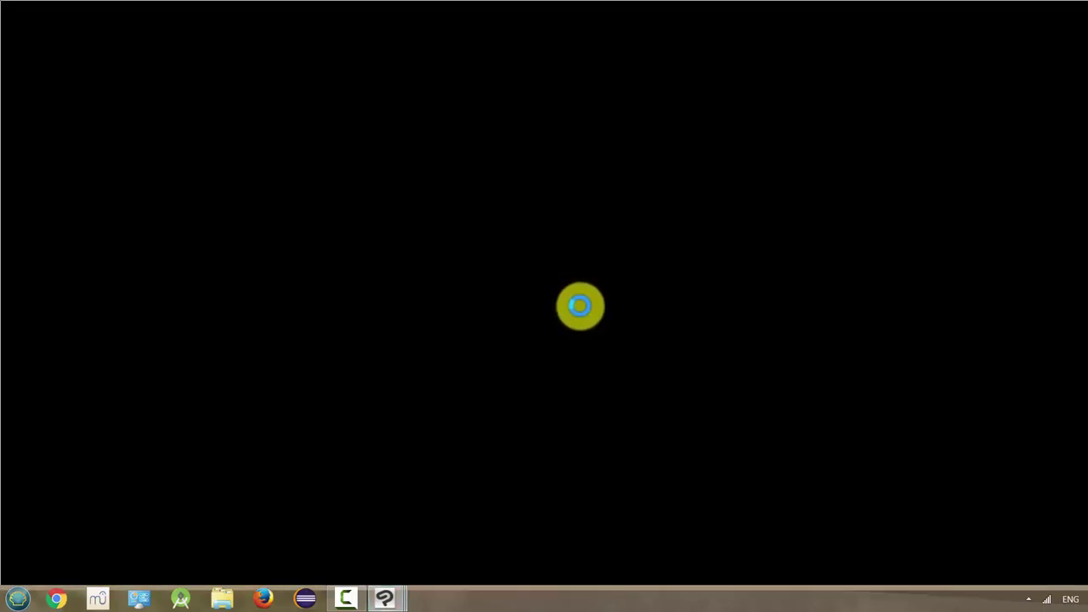
# - Fill between the magenta and yellow lines in Deepest shadow mode, then pick its orange as the drawing colour
pyautogui.click(580, 306)
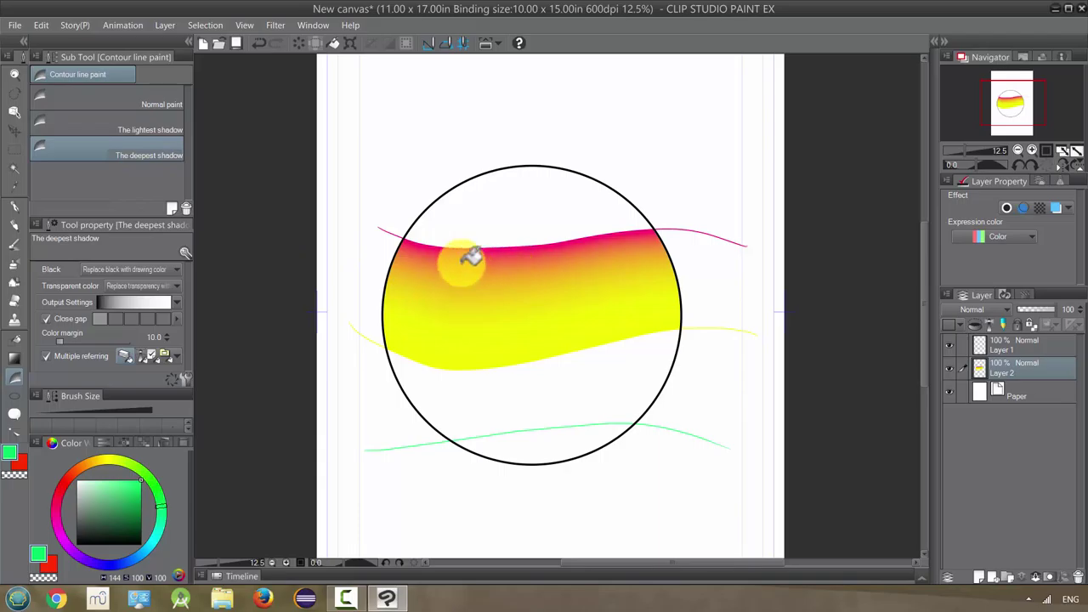
pyautogui.scroll(3, 528, 258)
pyautogui.scroll(1, 571, 247)
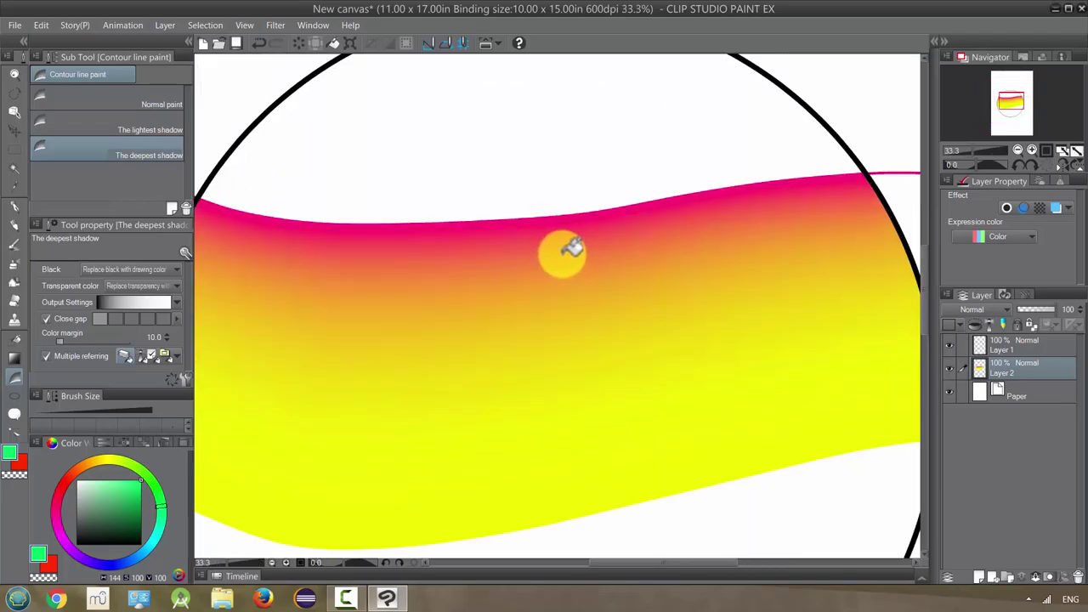
pyautogui.keyDown('alt'); pyautogui.click(575, 248); pyautogui.keyUp('alt')
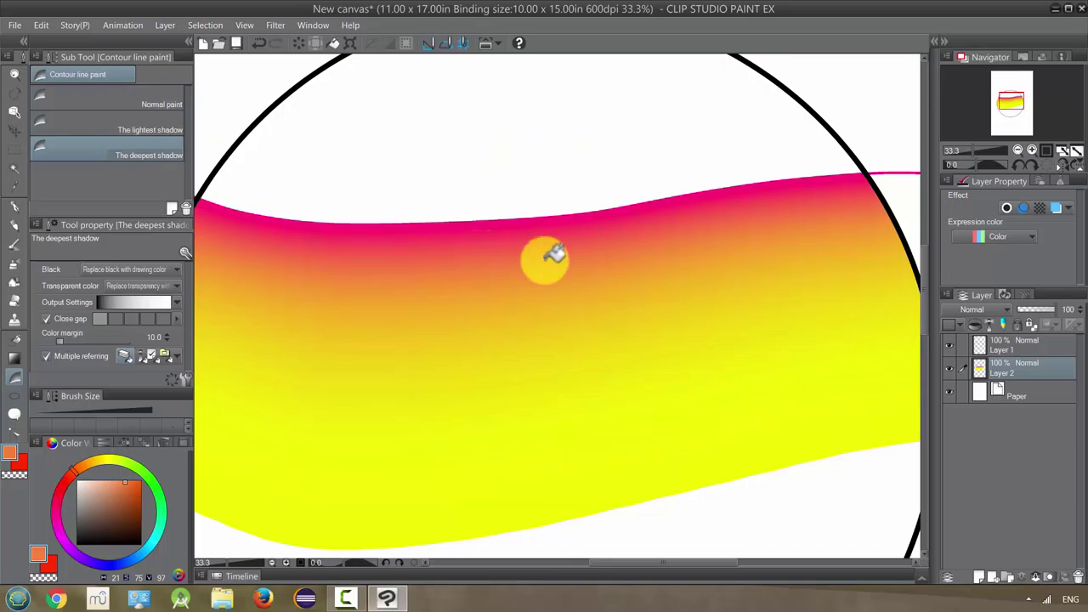
pyautogui.scroll(-1, 562, 280)
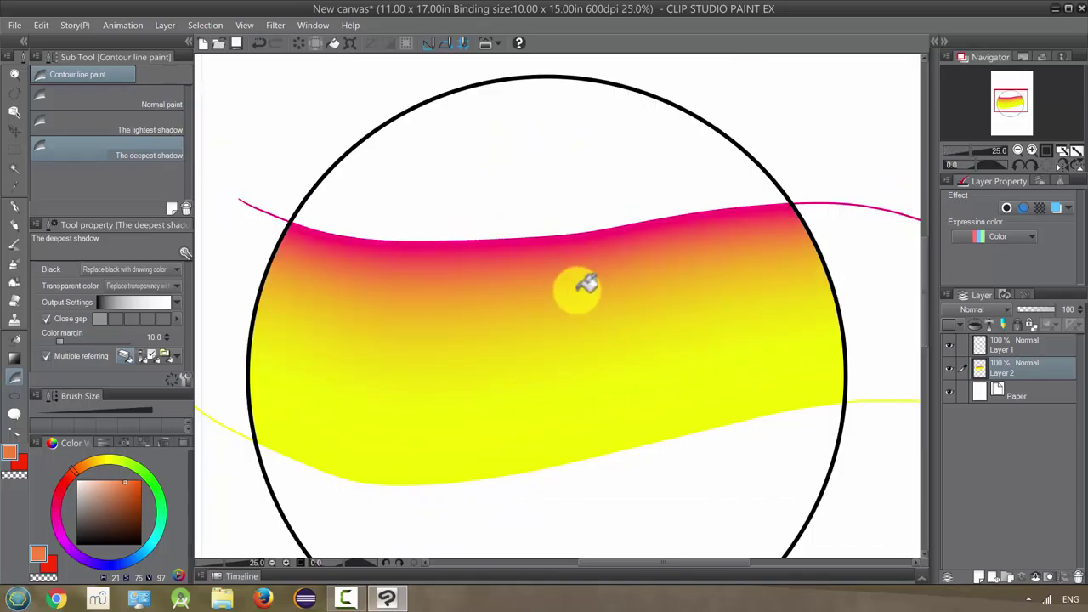